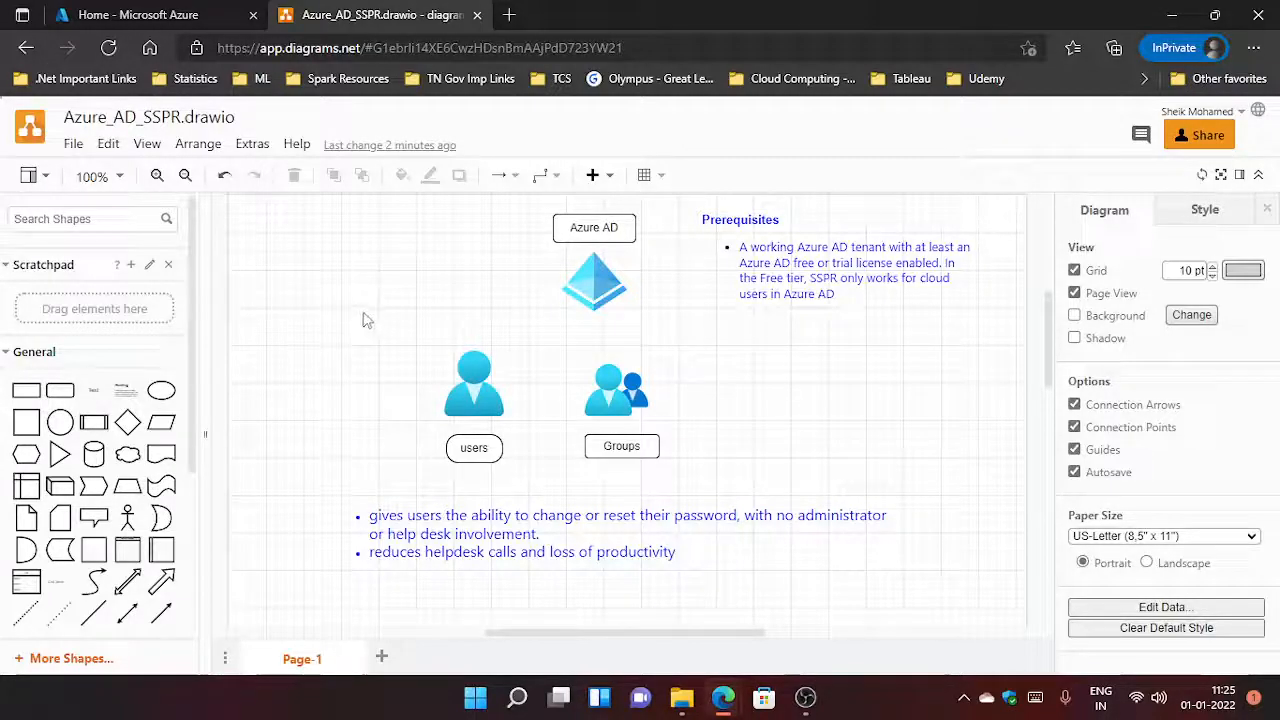
Step: Switch to the Azure portal and open the user list of the Azure Active Directory tenant
{"action": "left_click", "coordinate": [104, 16]}
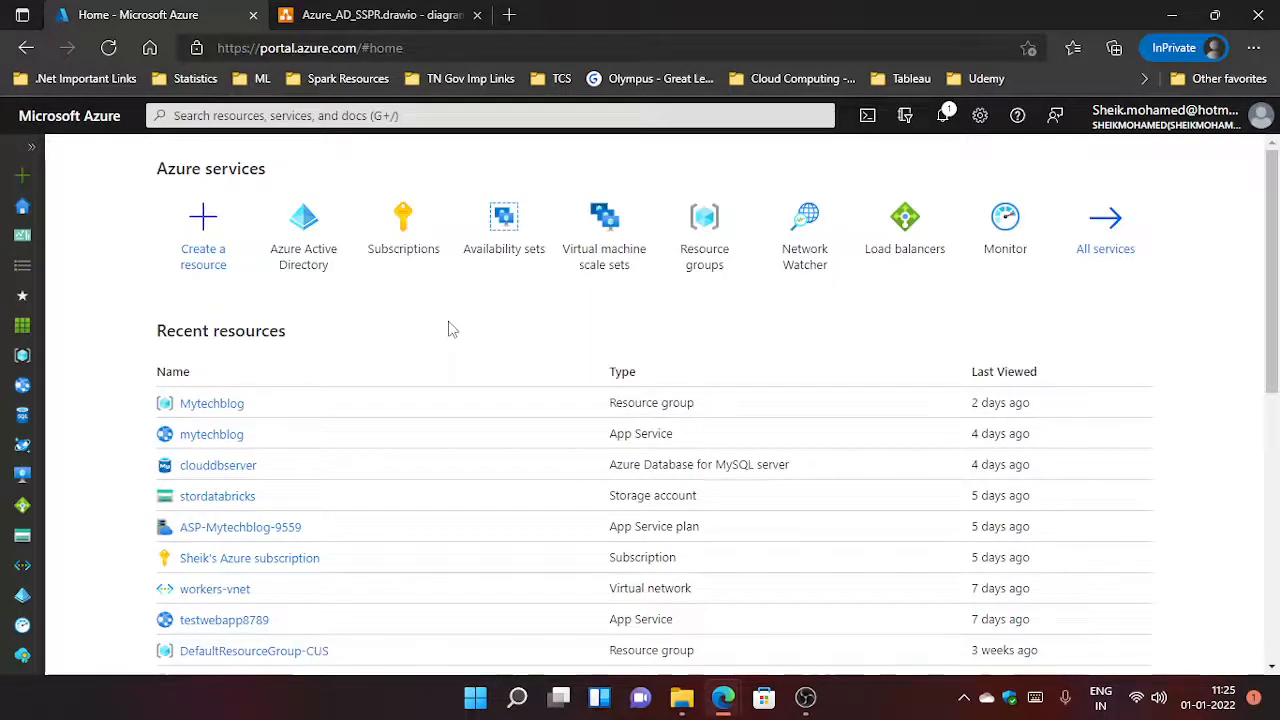
{"action": "left_click", "coordinate": [309, 268]}
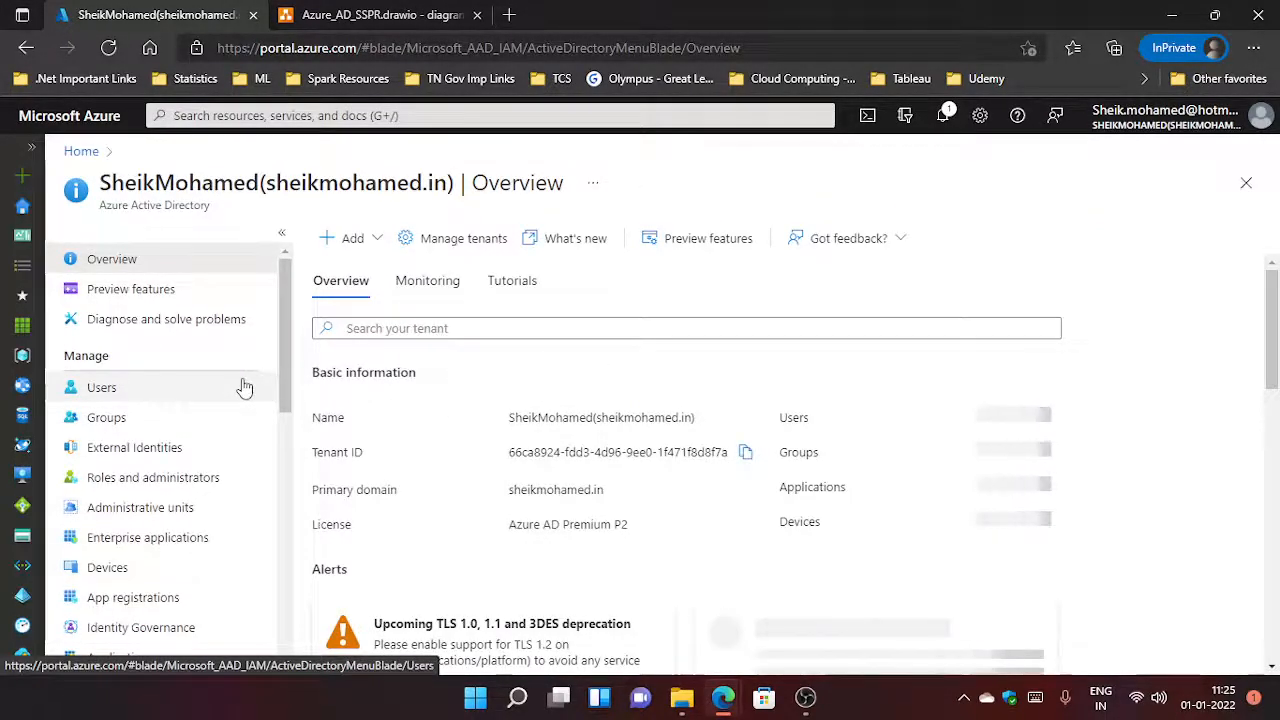
{"action": "scroll", "coordinate": [244, 387], "scroll_direction": "down", "scroll_amount": 3}
{"action": "scroll", "coordinate": [244, 386], "scroll_direction": "down", "scroll_amount": 3}
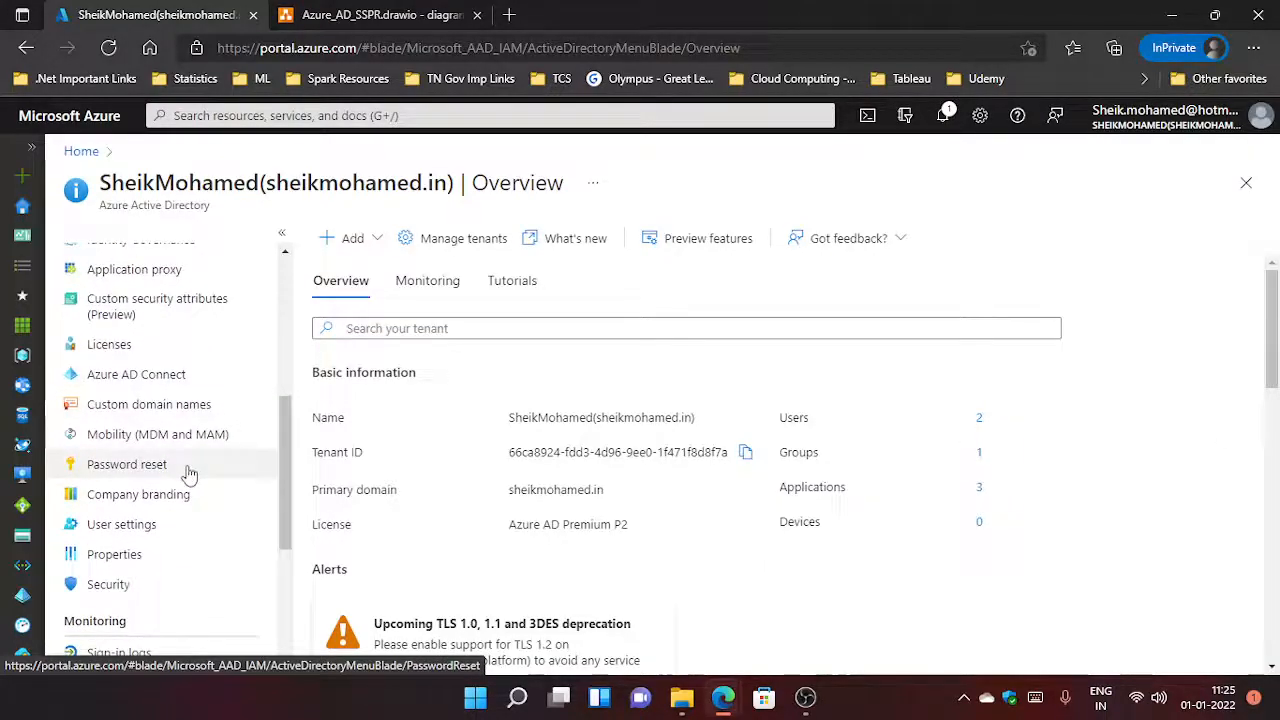
{"action": "scroll", "coordinate": [189, 471], "scroll_direction": "up", "scroll_amount": 6}
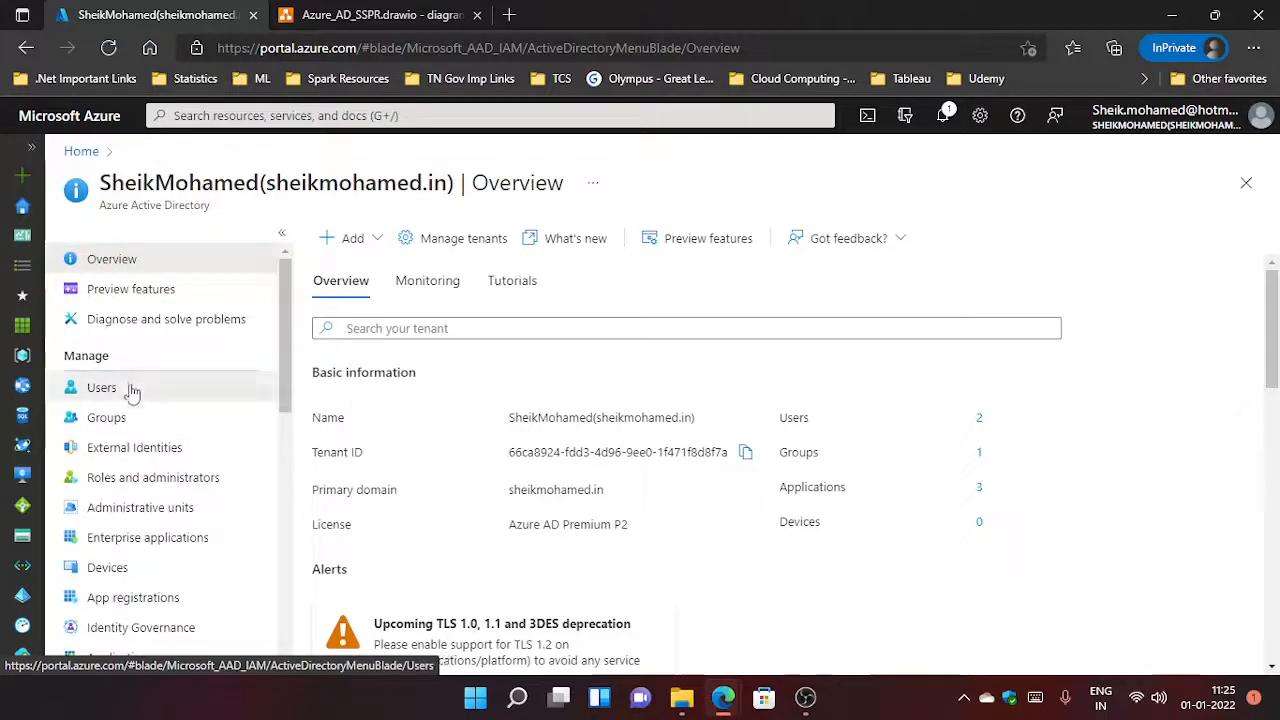
{"action": "left_click", "coordinate": [101, 388]}
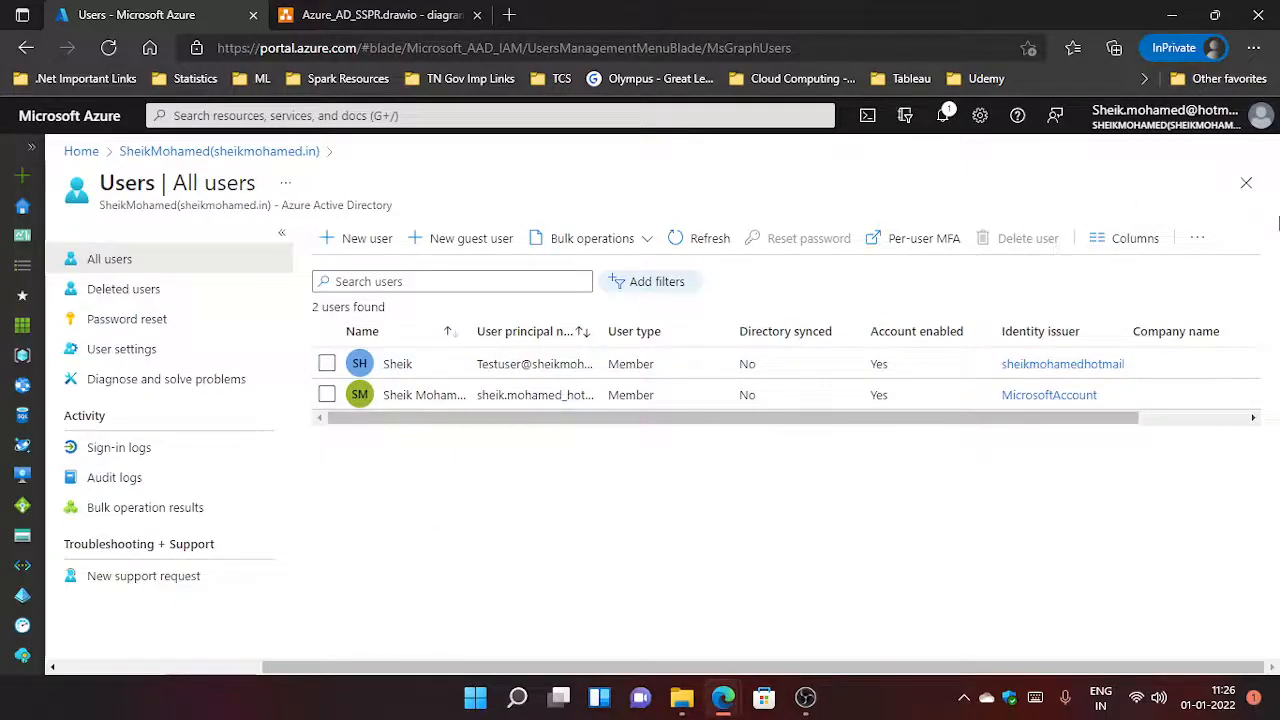
Step: Close the user list and open the tenant's Password reset properties to check the self service password reset setting
{"action": "left_click", "coordinate": [1246, 182]}
{"action": "scroll", "coordinate": [245, 416], "scroll_direction": "down", "scroll_amount": 5}
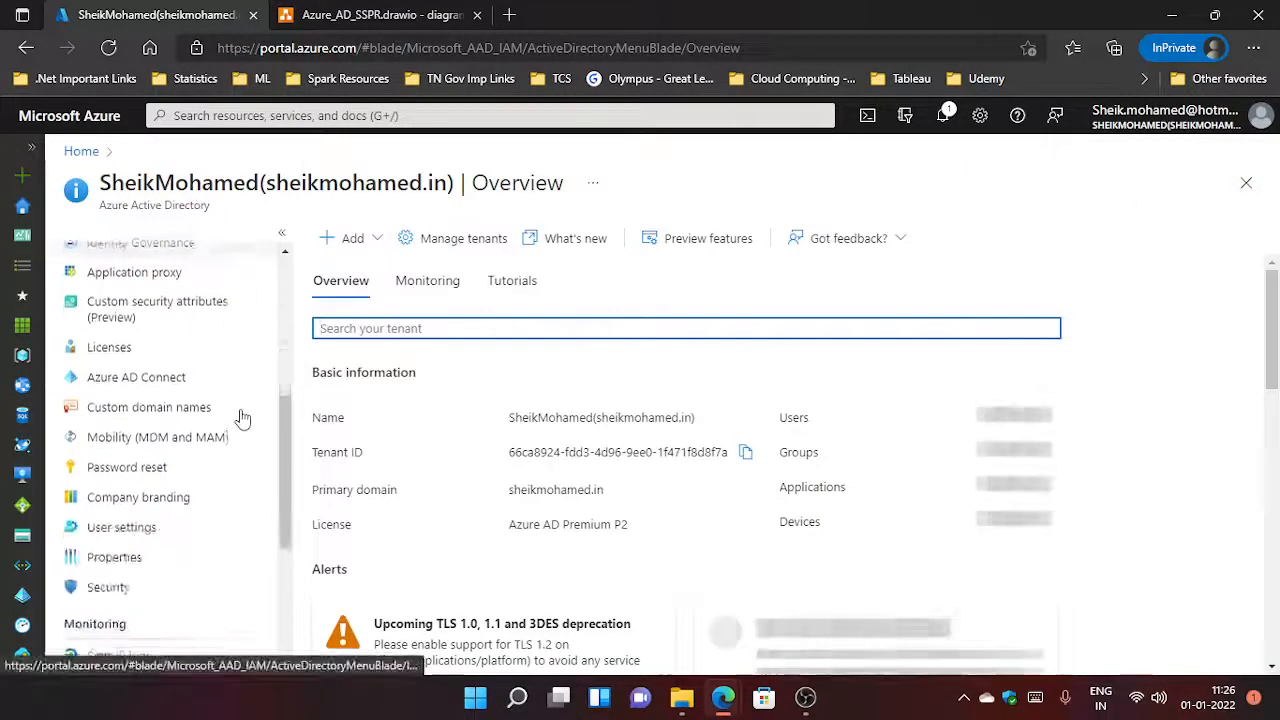
{"action": "left_click", "coordinate": [209, 469]}
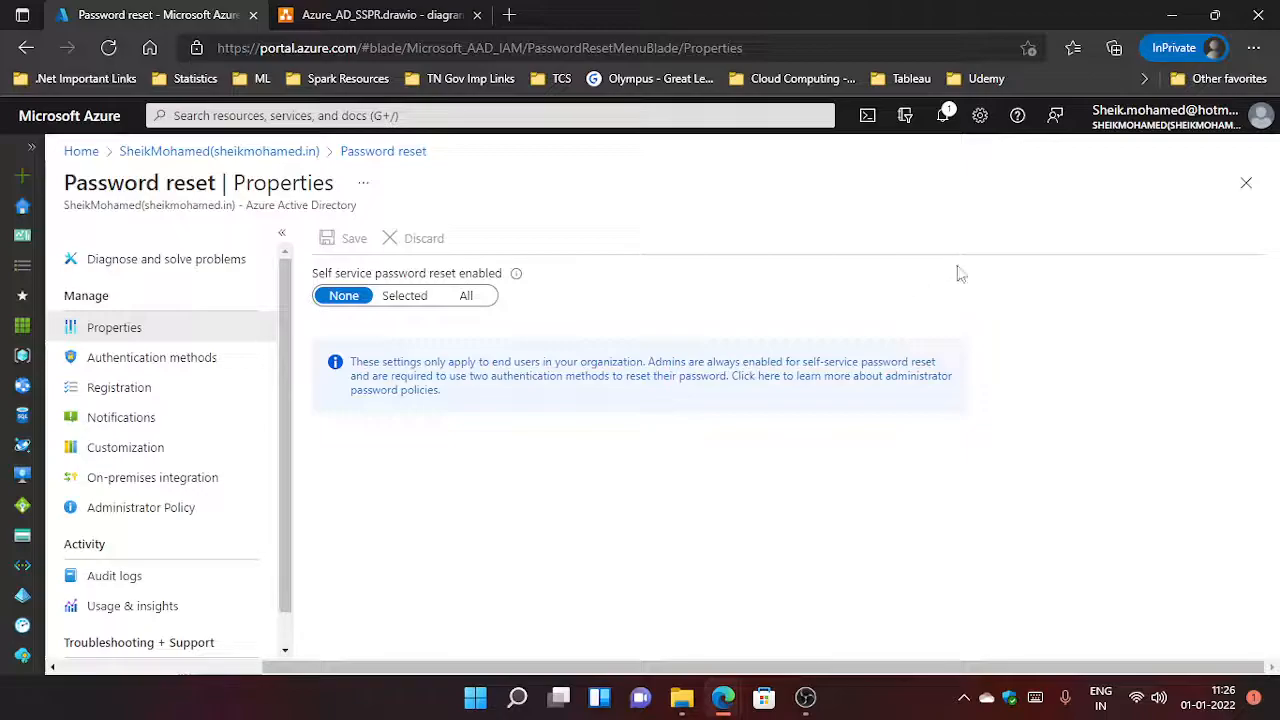
Step: Switch to the test user account and start forgotten-password recovery from its sign-in page
{"action": "left_click", "coordinate": [1138, 128]}
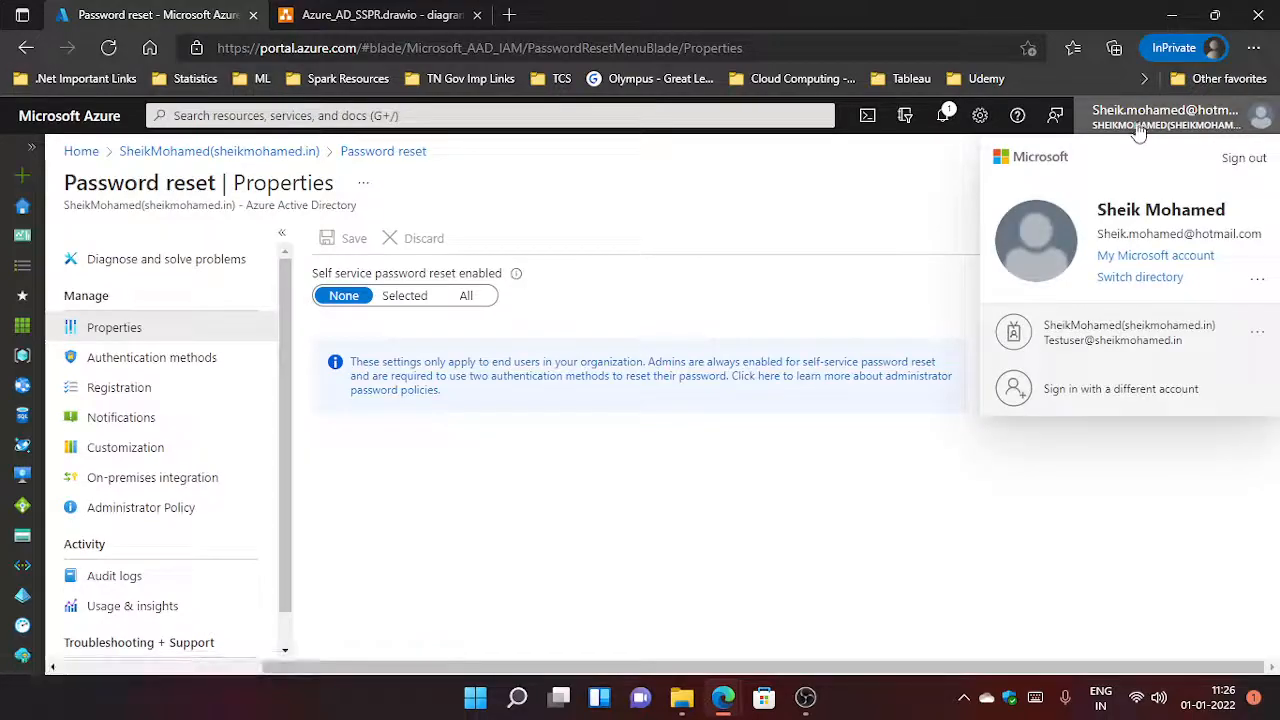
{"action": "left_click", "coordinate": [1118, 342]}
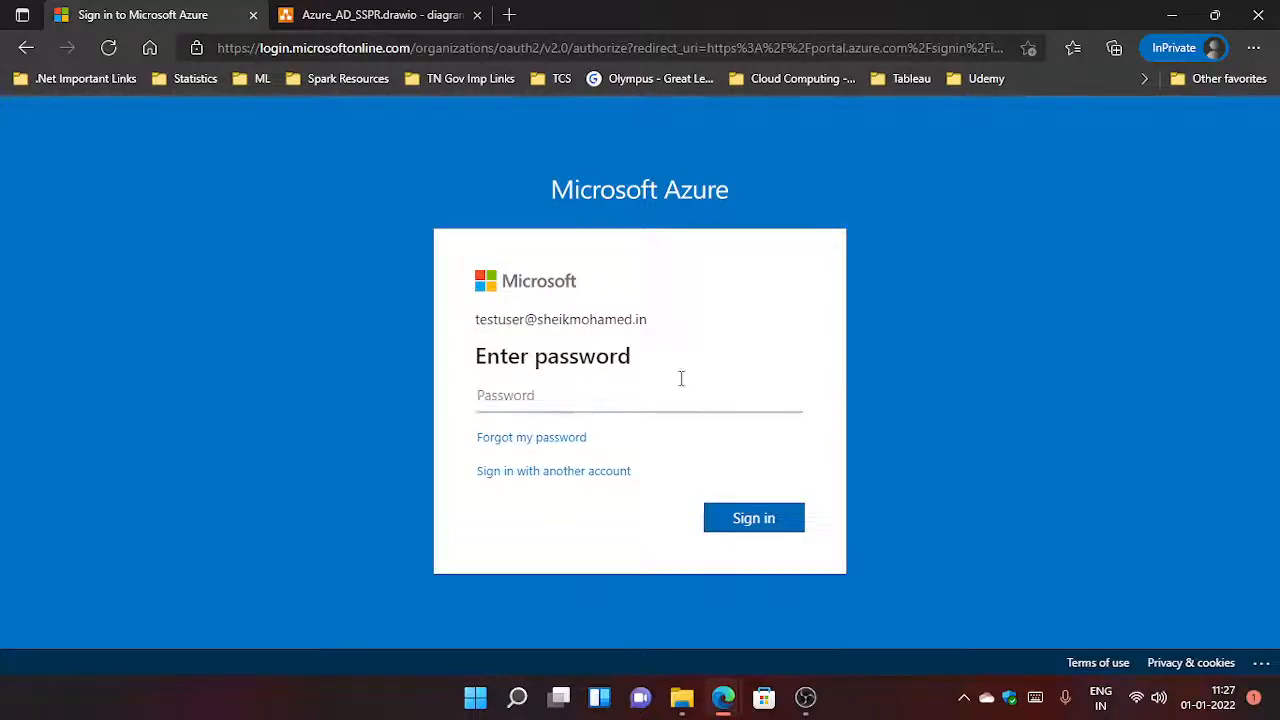
{"action": "left_click", "coordinate": [550, 443]}
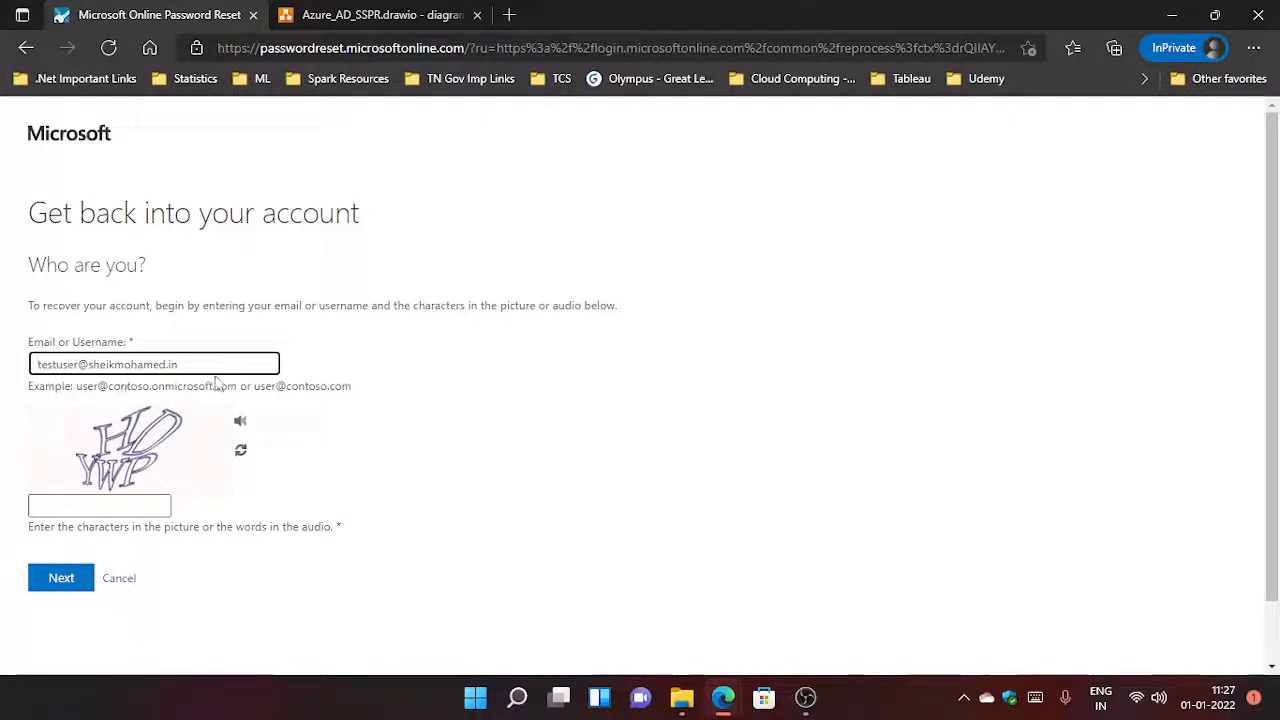
Step: Submit the test user's recovery request with the characters of a reloaded CAPTCHA, and show the additional details
{"action": "left_click", "coordinate": [100, 503]}
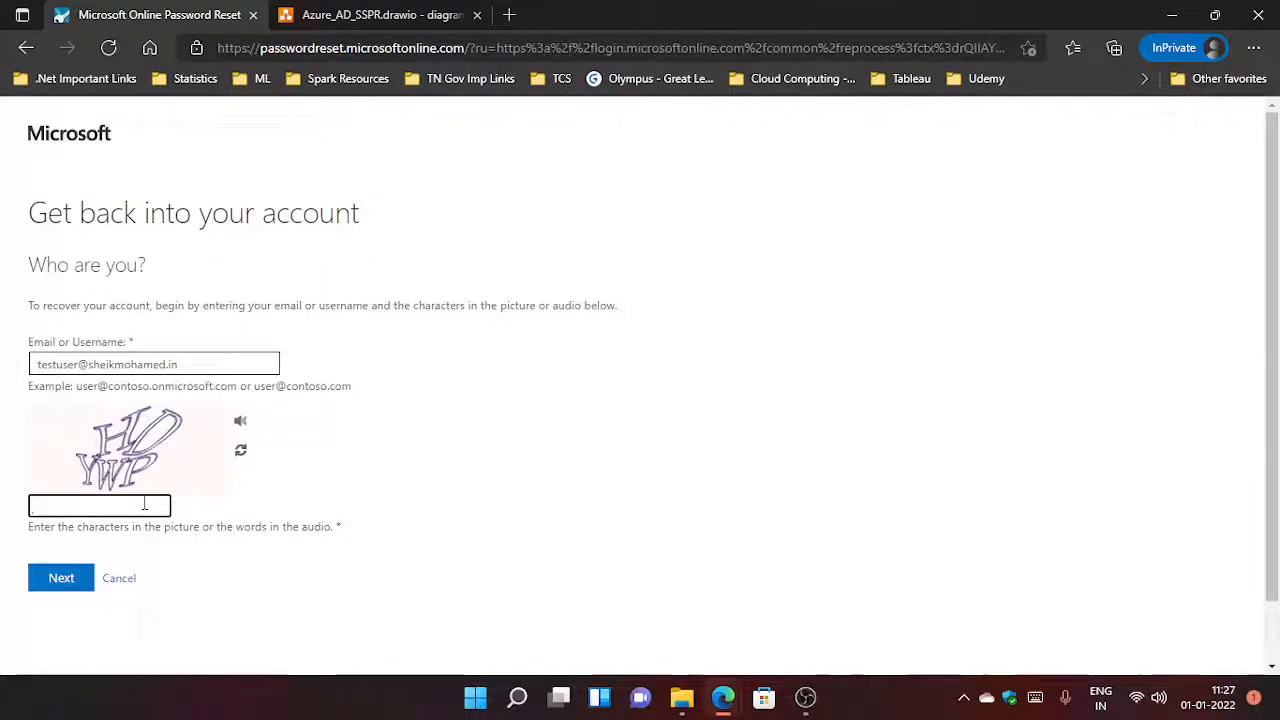
{"action": "left_click", "coordinate": [241, 454]}
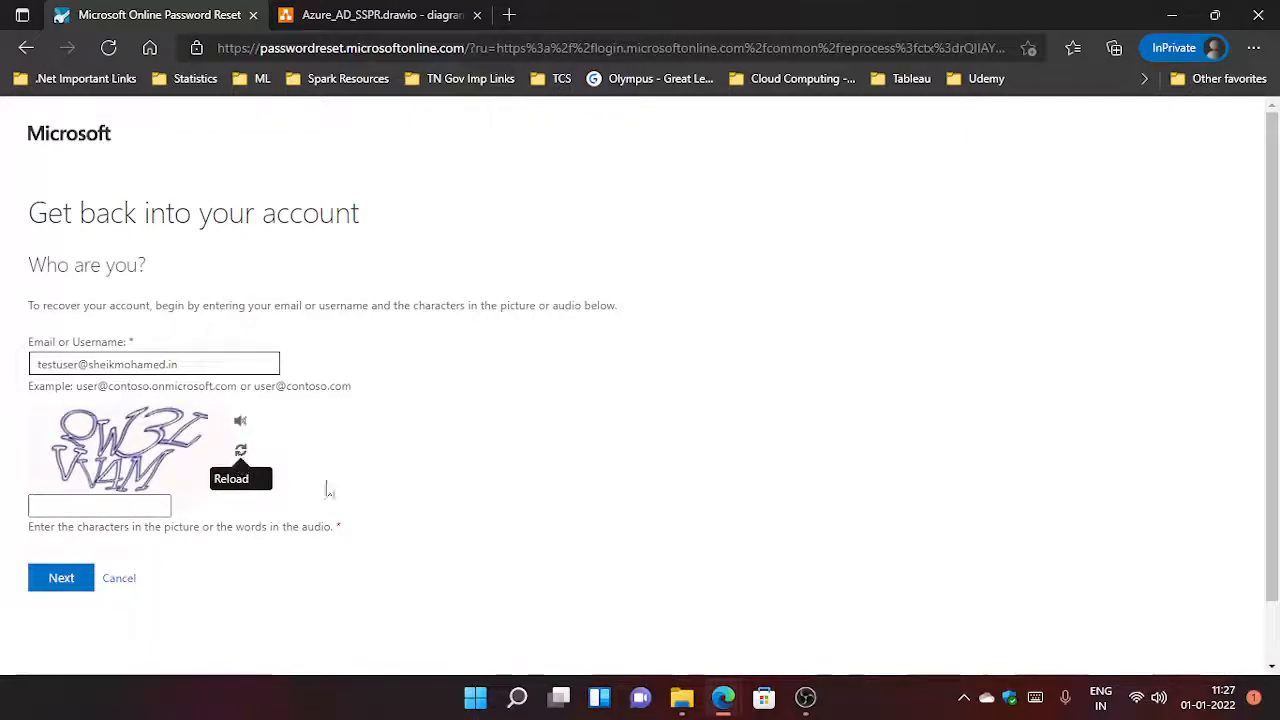
{"action": "left_click", "coordinate": [242, 452]}
{"action": "left_click", "coordinate": [244, 455]}
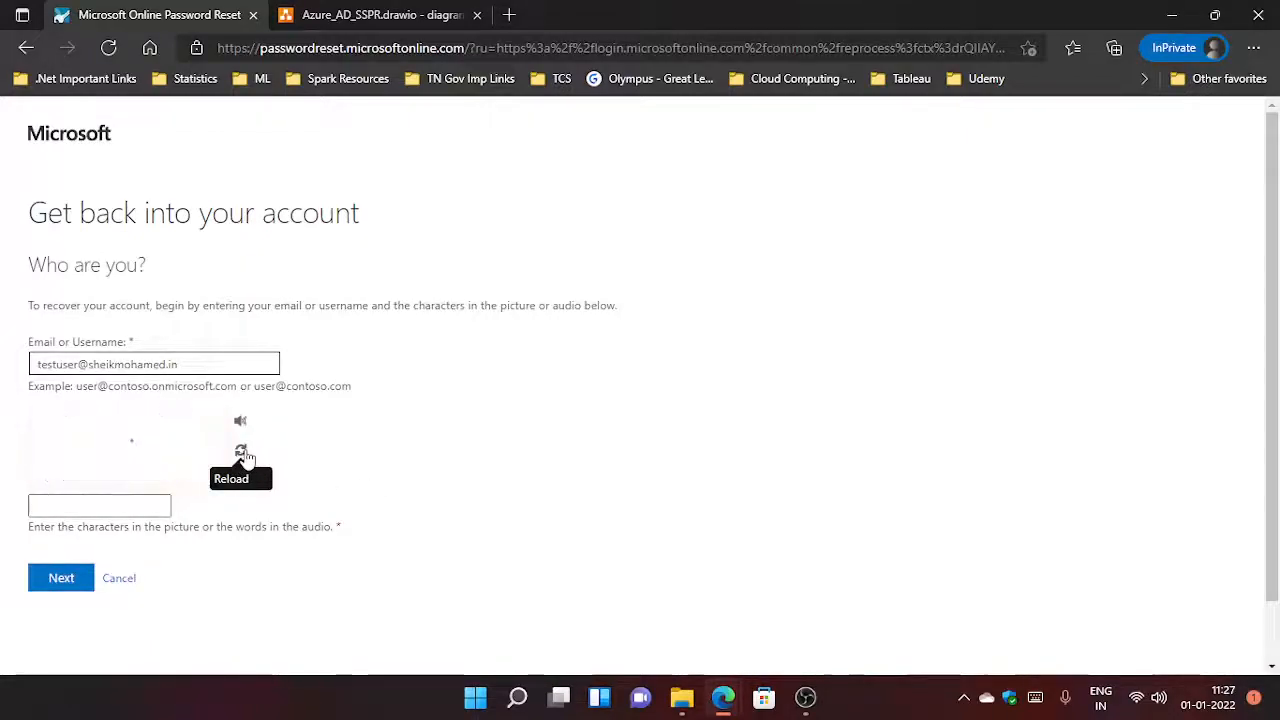
{"action": "left_click", "coordinate": [93, 509]}
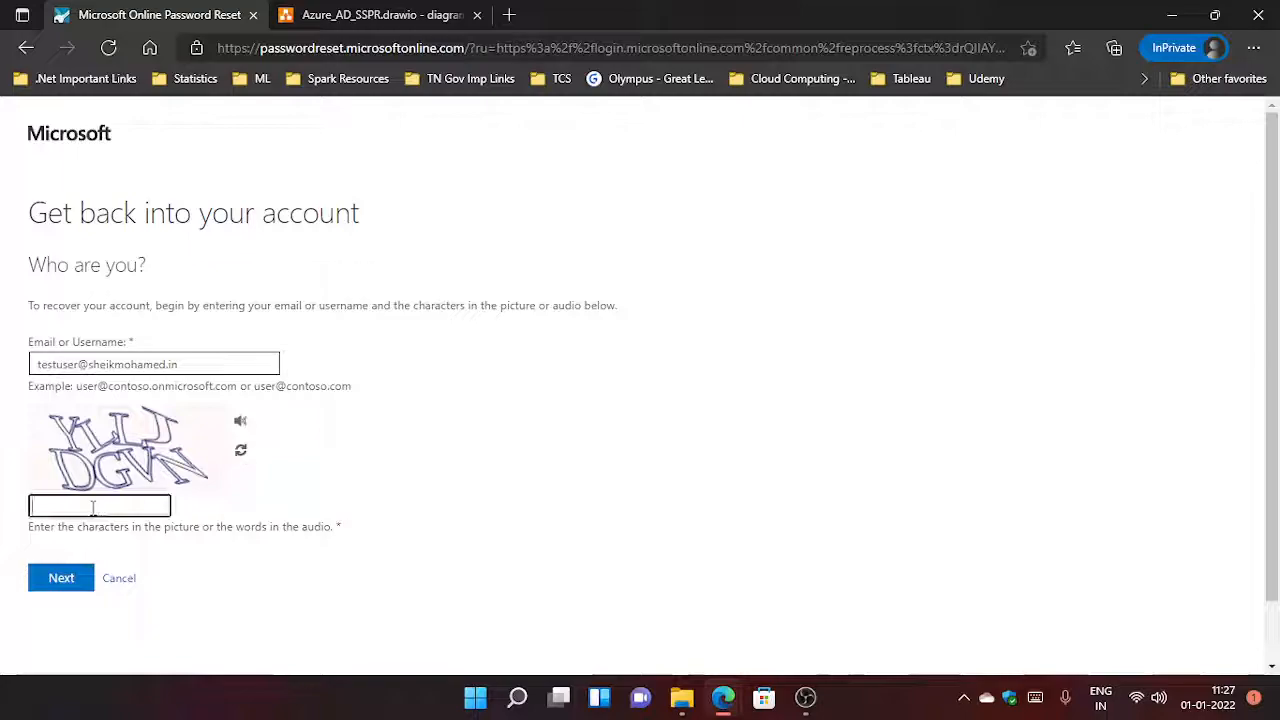
{"action": "type", "text": "YLLJDGVN"}
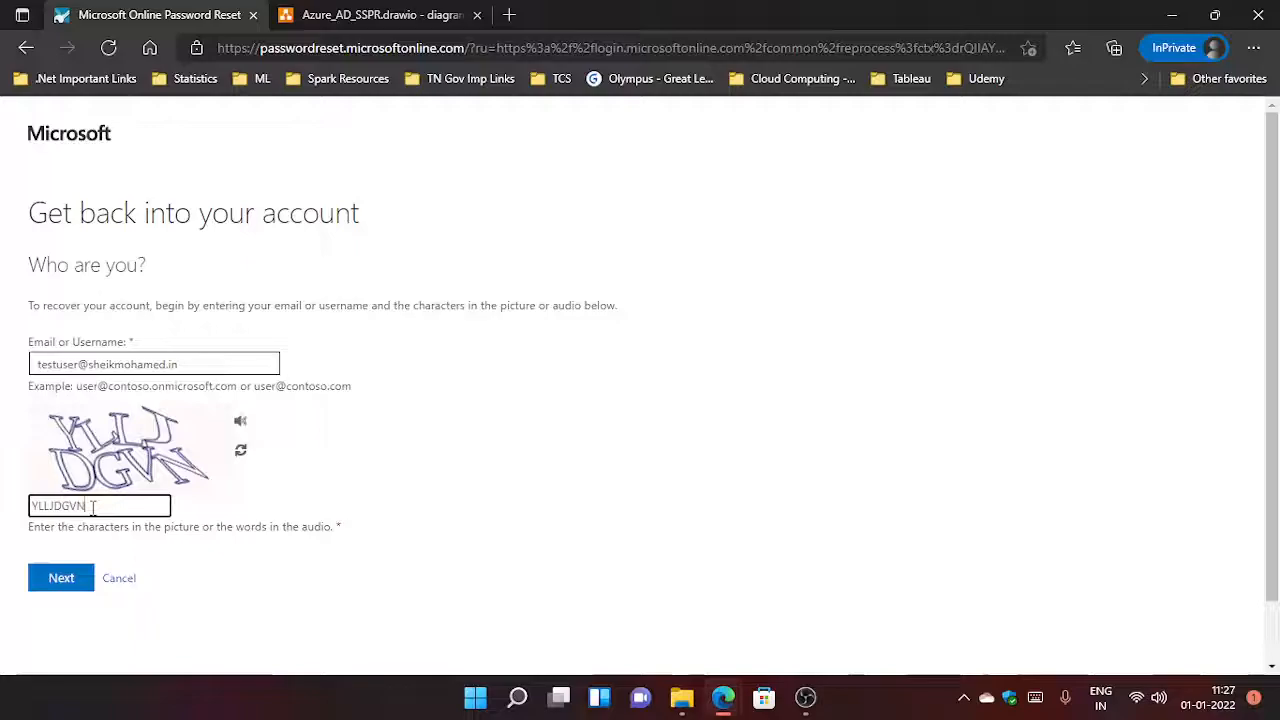
{"action": "left_click", "coordinate": [45, 585]}
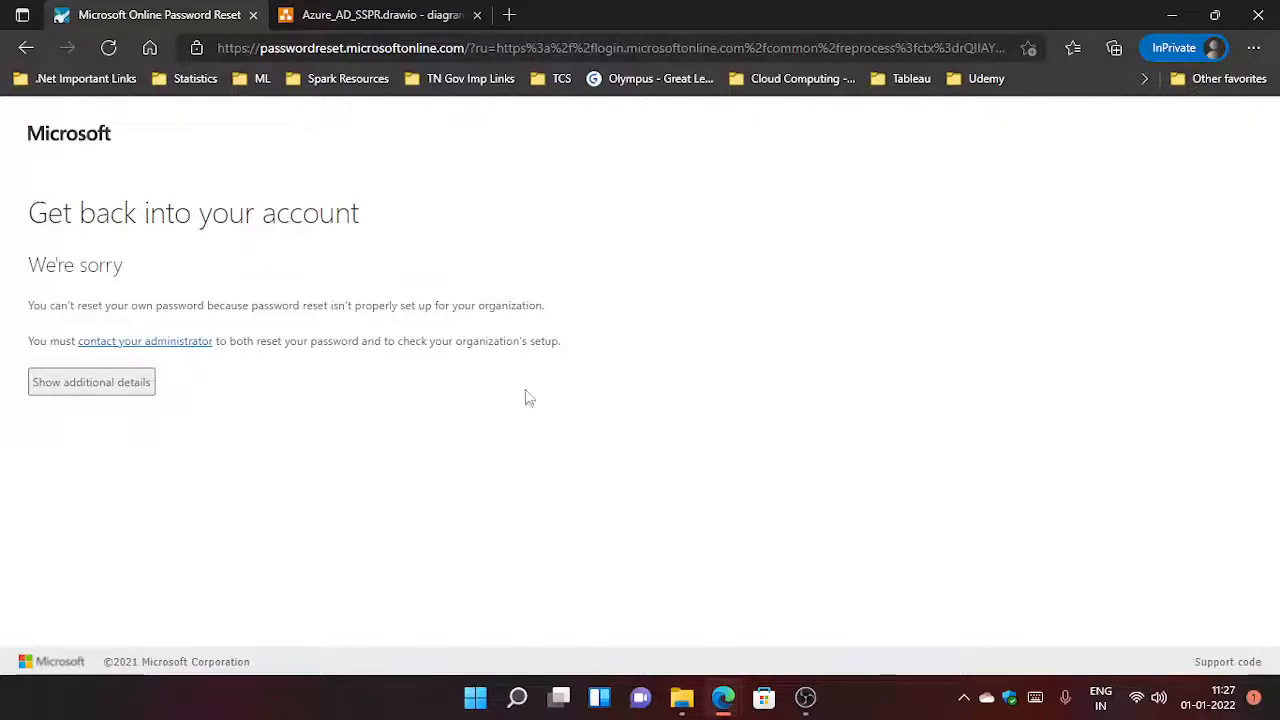
{"action": "left_click", "coordinate": [140, 392]}
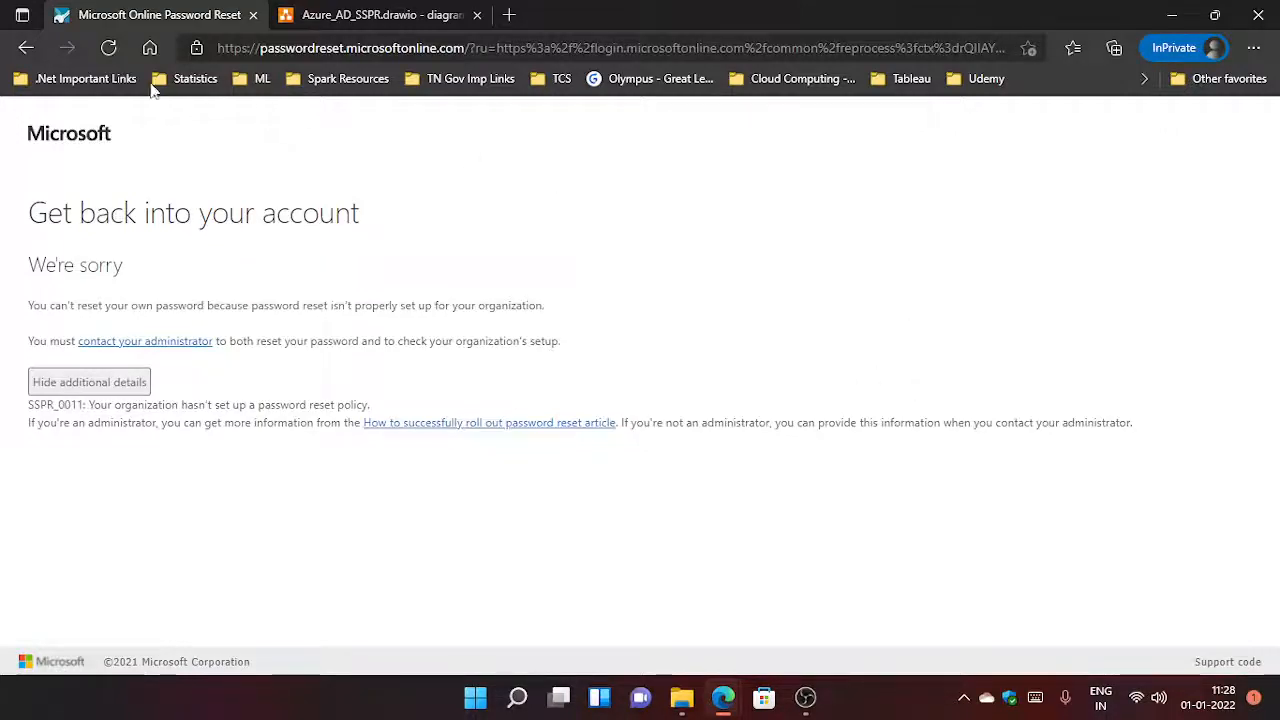
Step: Return to portal.azure.com and check which account is signed in
{"action": "left_click", "coordinate": [350, 48]}
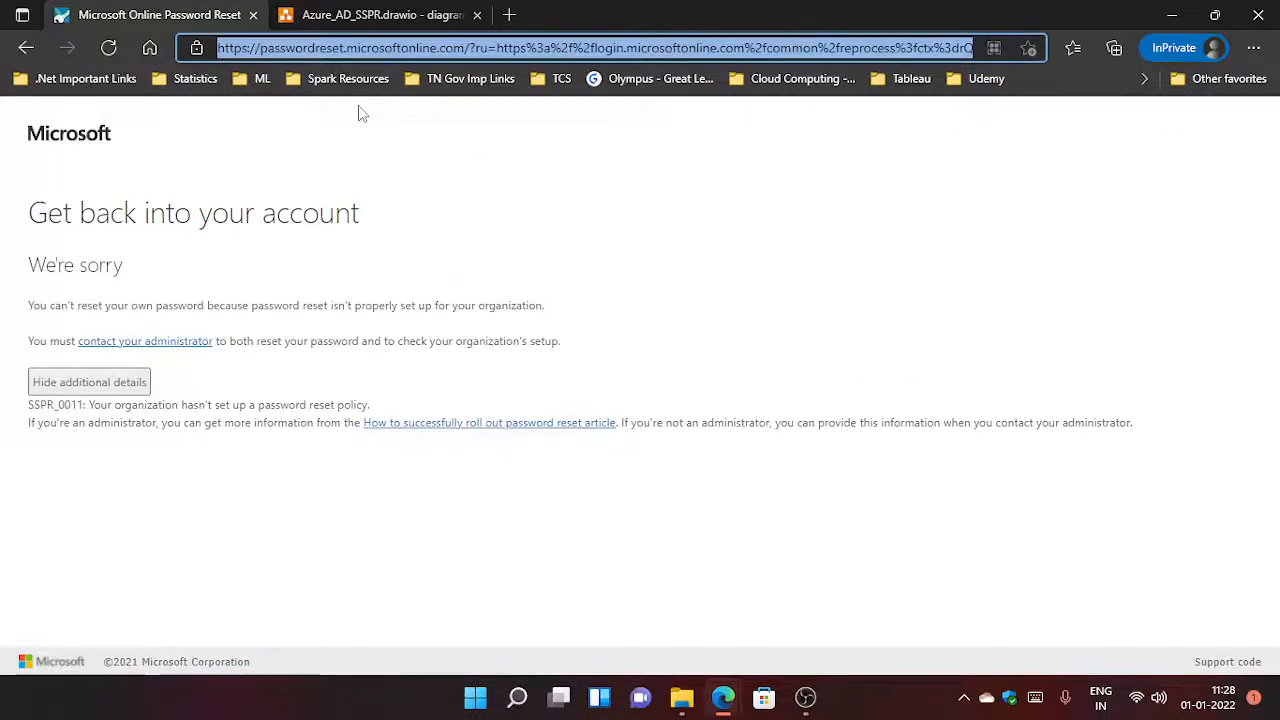
{"action": "type", "text": "pier"}
{"action": "key", "text": "BackSpace"}
{"action": "key", "text": "BackSpace"}
{"action": "key", "text": "BackSpace"}
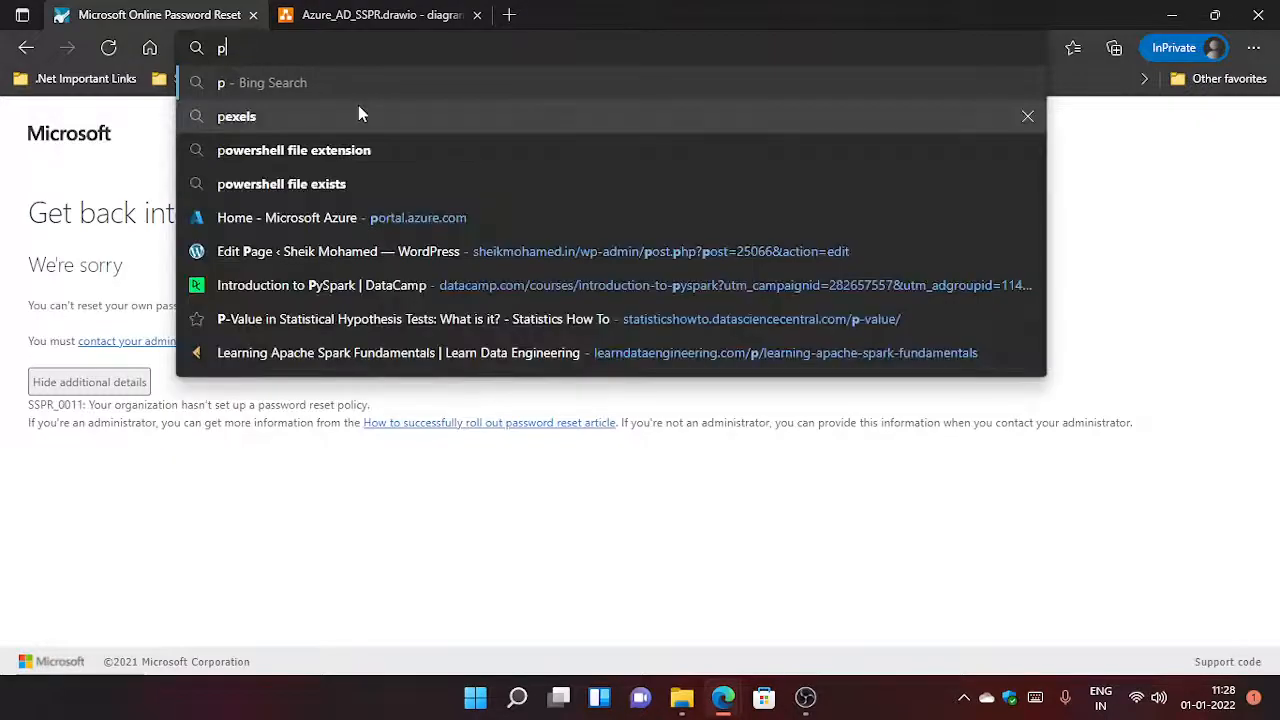
{"action": "type", "text": "ort"}
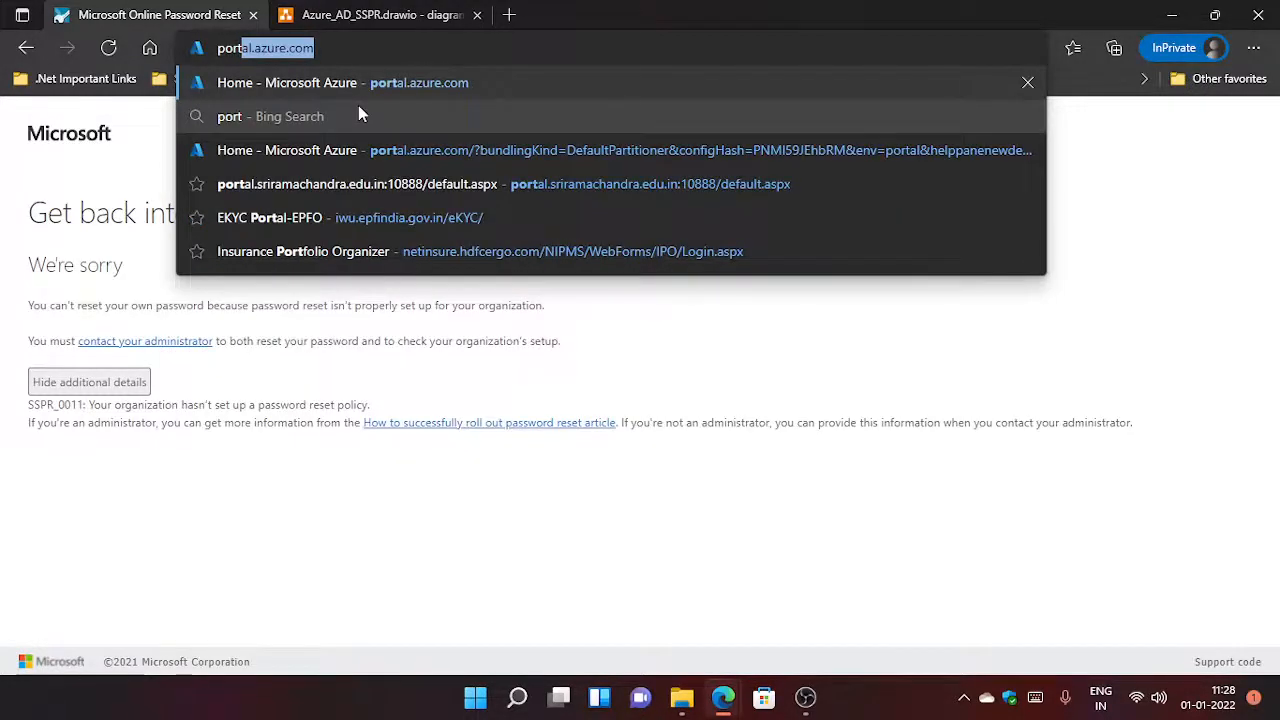
{"action": "key", "text": "Return"}
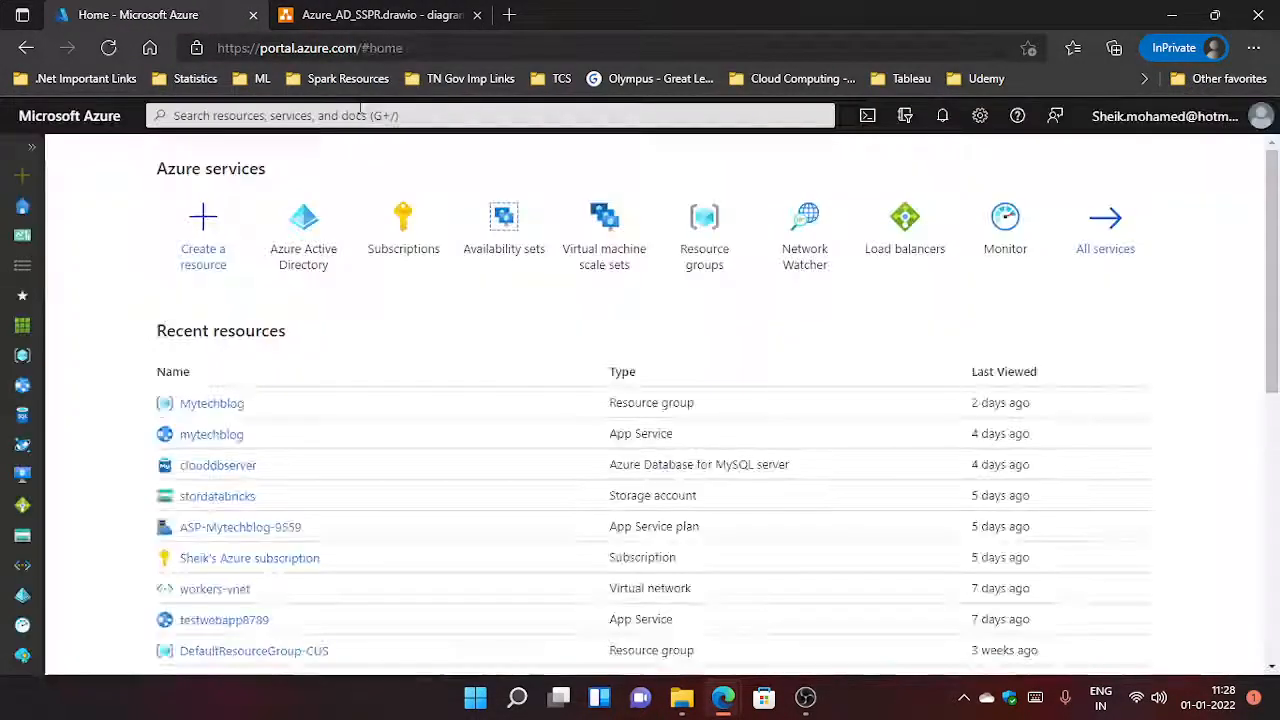
{"action": "left_click", "coordinate": [1185, 130]}
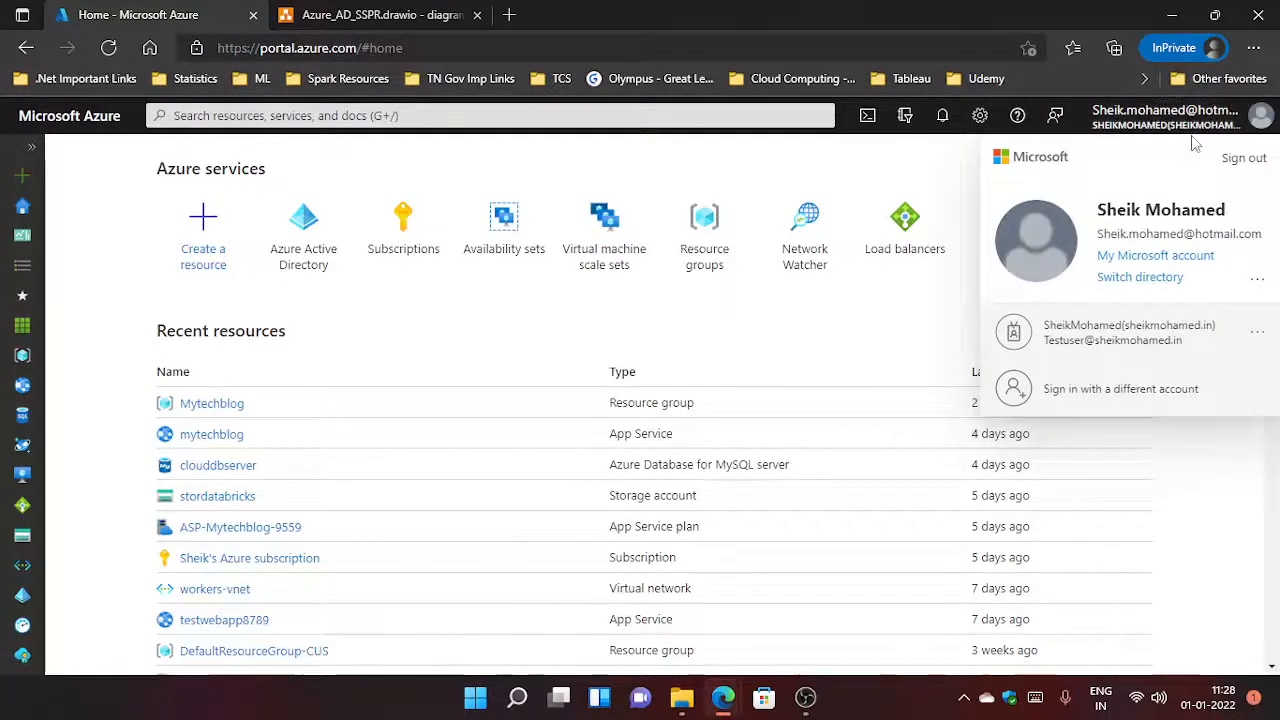
{"action": "left_click", "coordinate": [972, 184]}
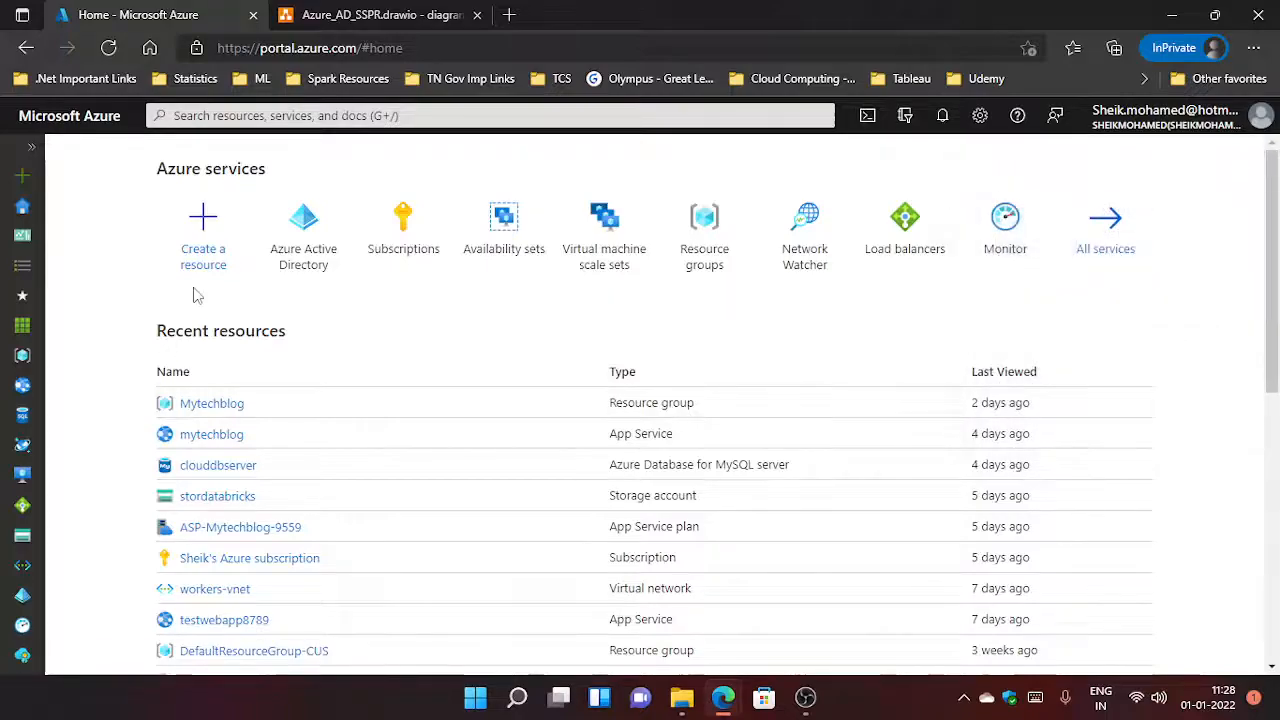
Step: Open the Password reset properties of Azure Active Directory
{"action": "left_click", "coordinate": [312, 258]}
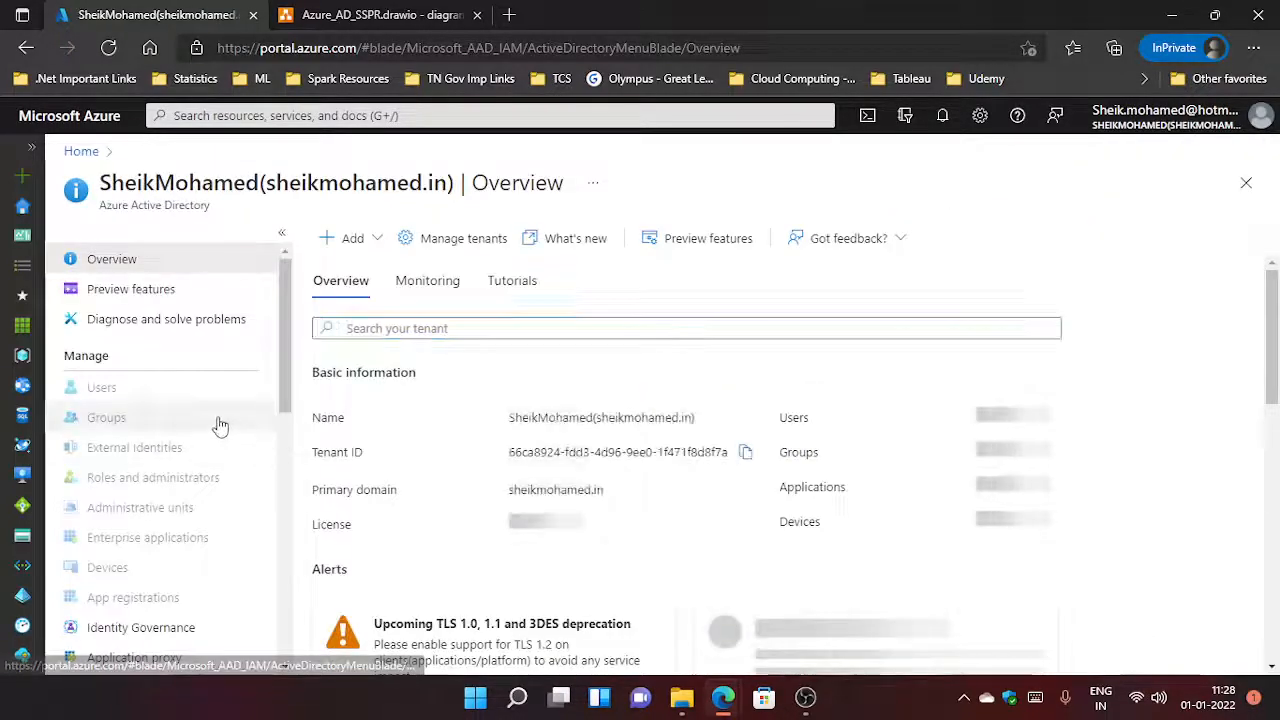
{"action": "scroll", "coordinate": [220, 425], "scroll_direction": "down", "scroll_amount": 4}
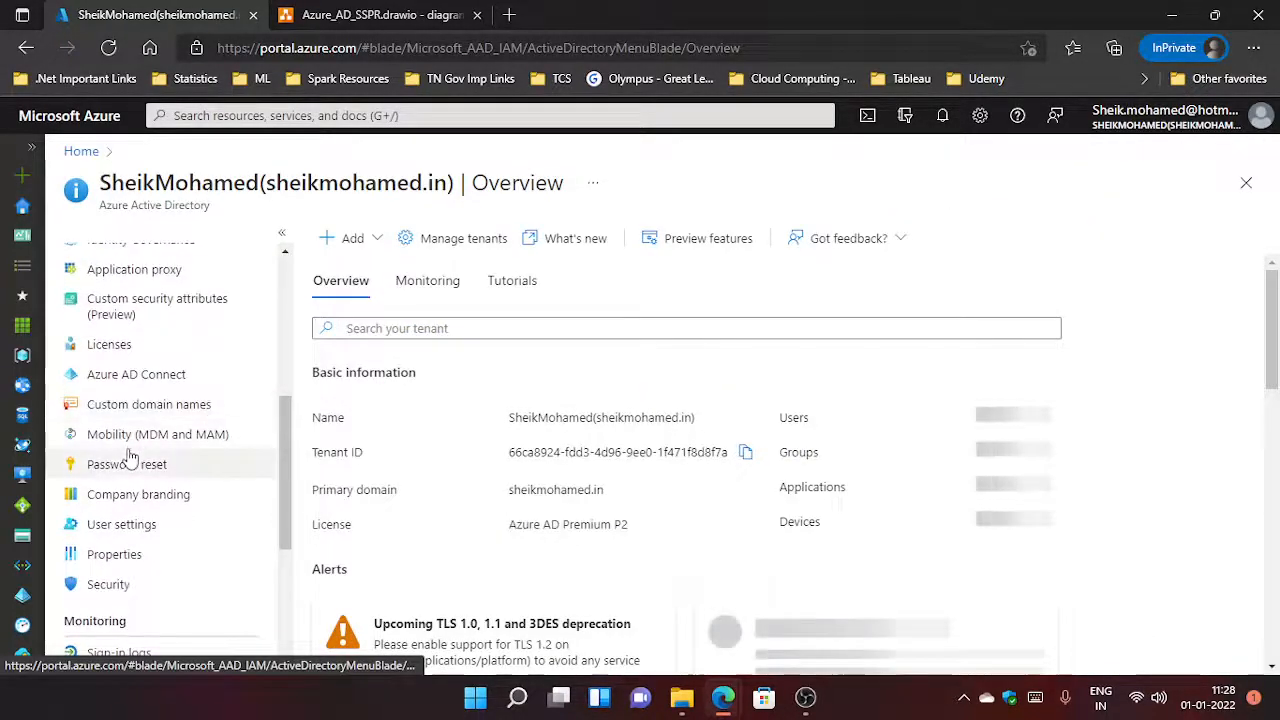
{"action": "left_click", "coordinate": [130, 462]}
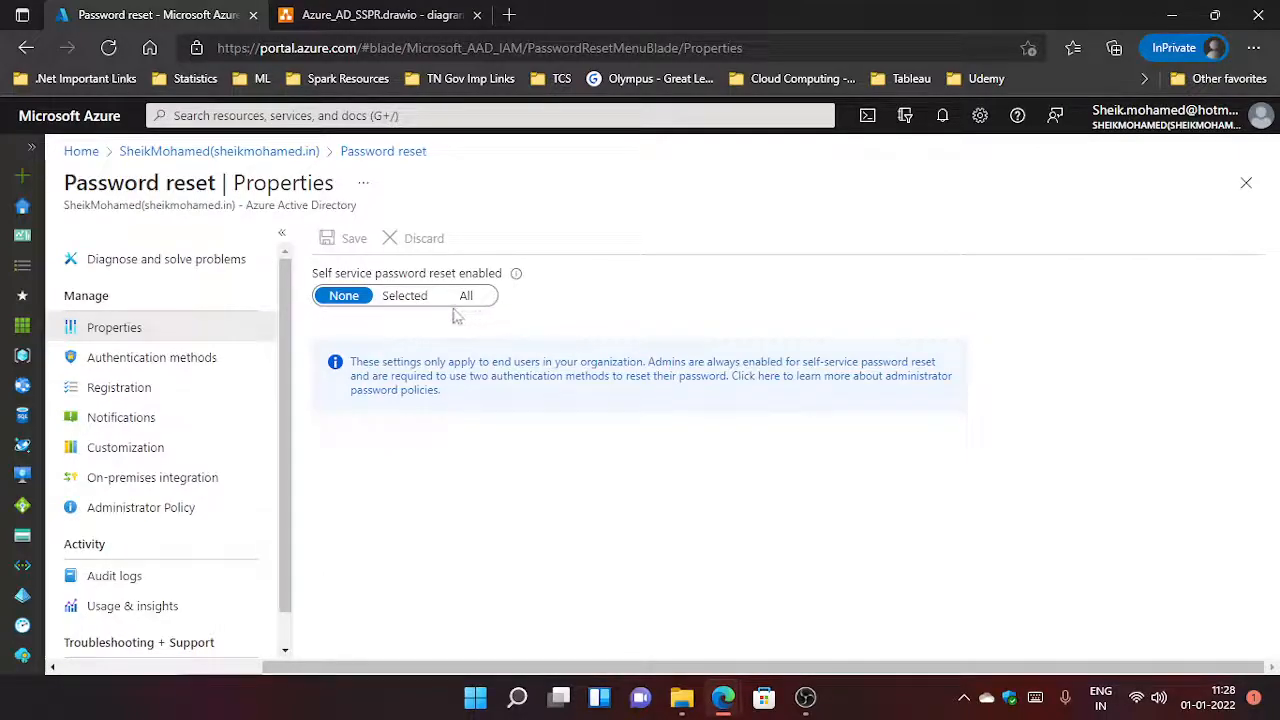
Step: Try setting self service password reset to Selected, view the available groups, and discard the unsaved edits
{"action": "left_click", "coordinate": [412, 298]}
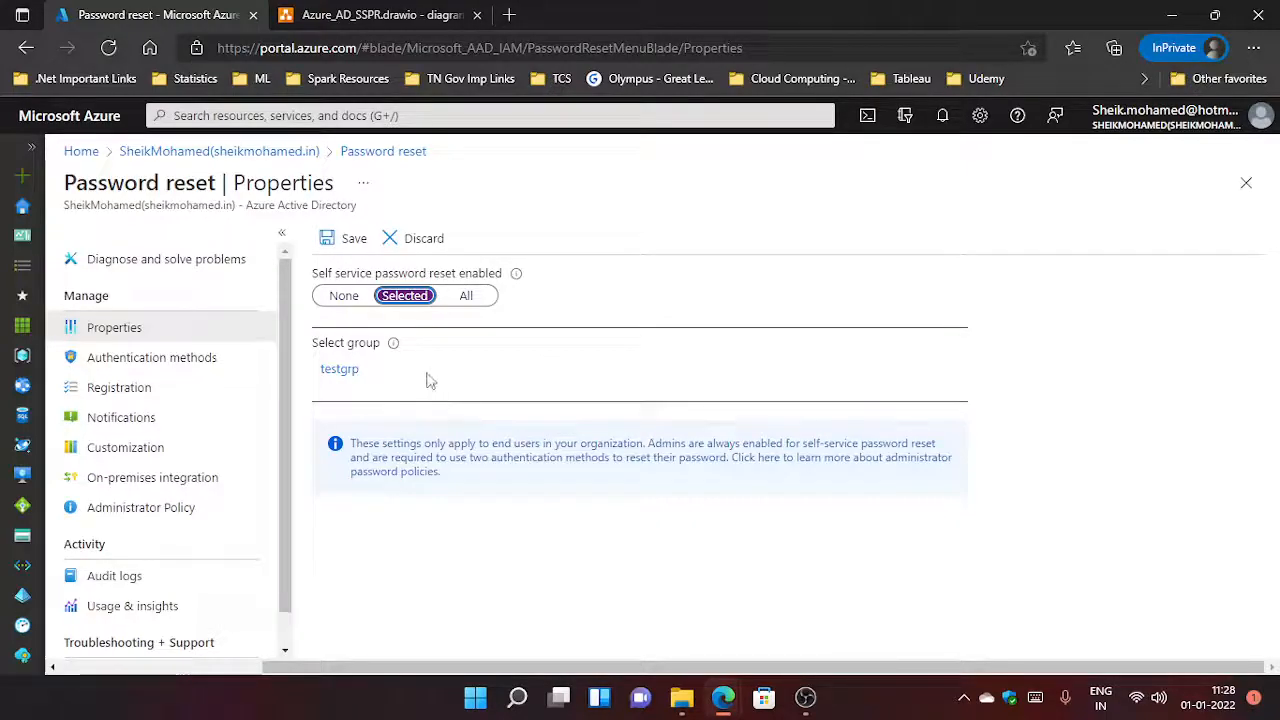
{"action": "left_click", "coordinate": [340, 370]}
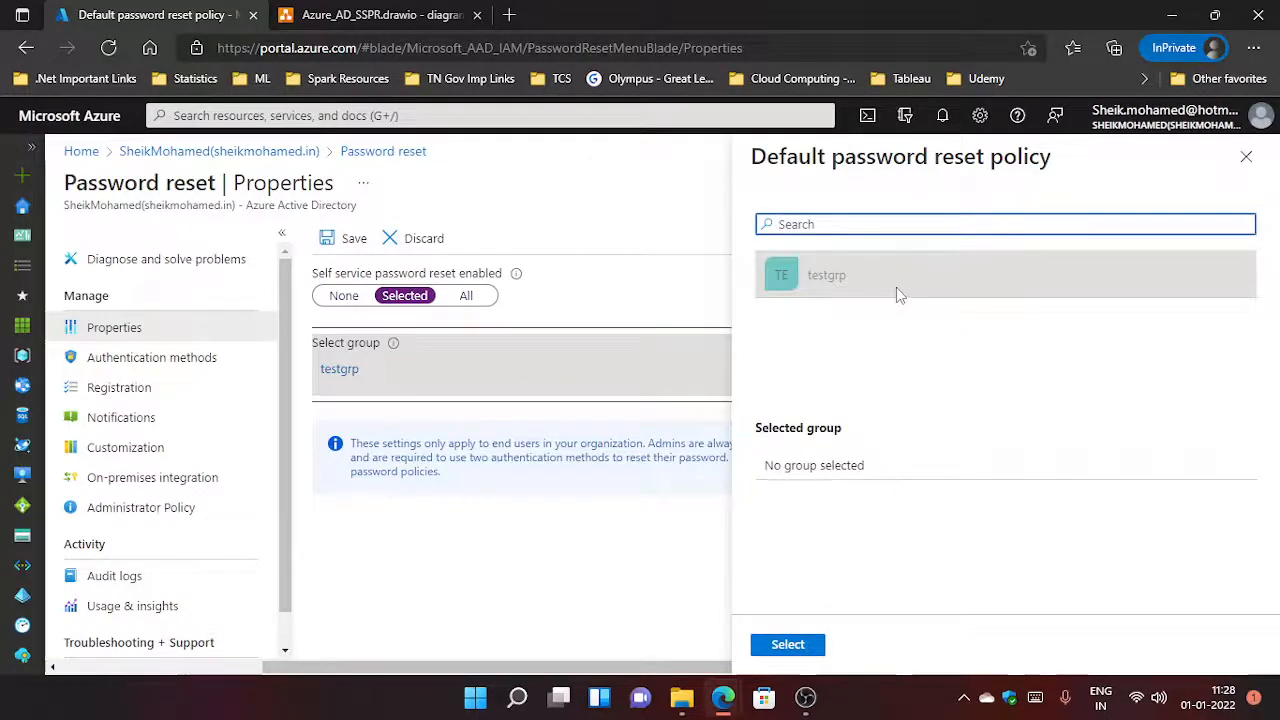
{"action": "left_click", "coordinate": [1245, 156]}
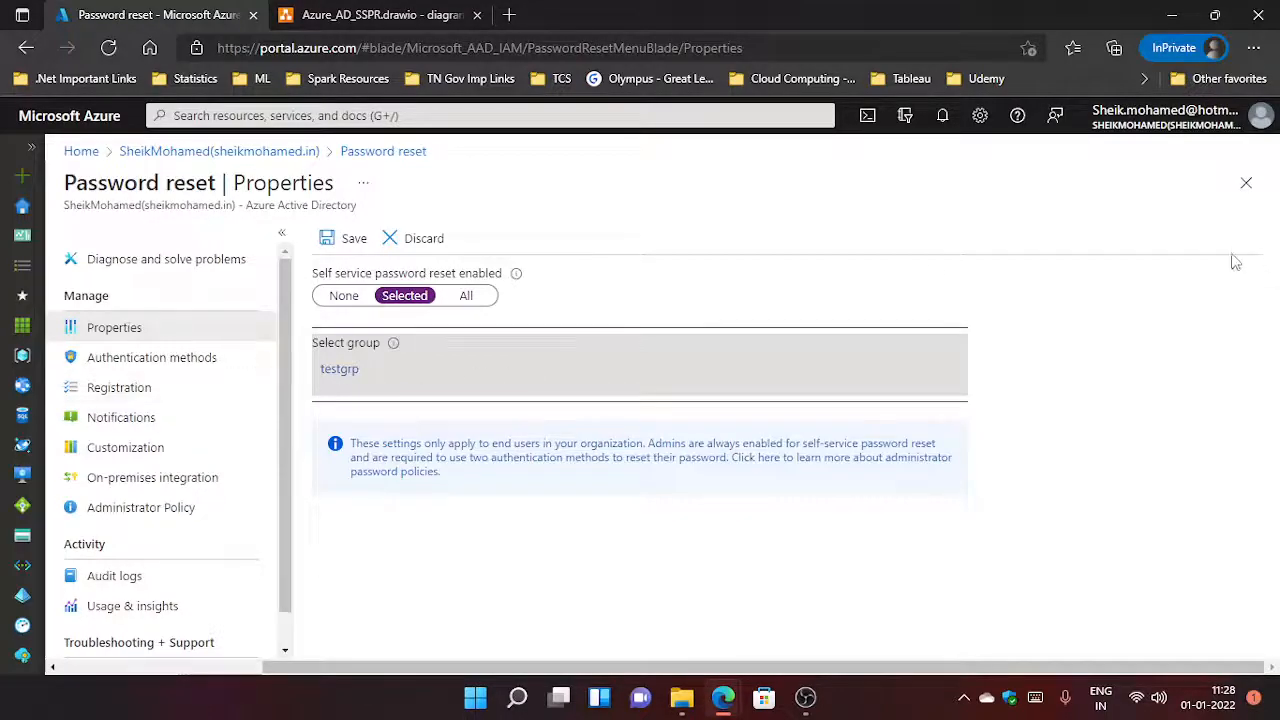
{"action": "left_click", "coordinate": [1246, 182]}
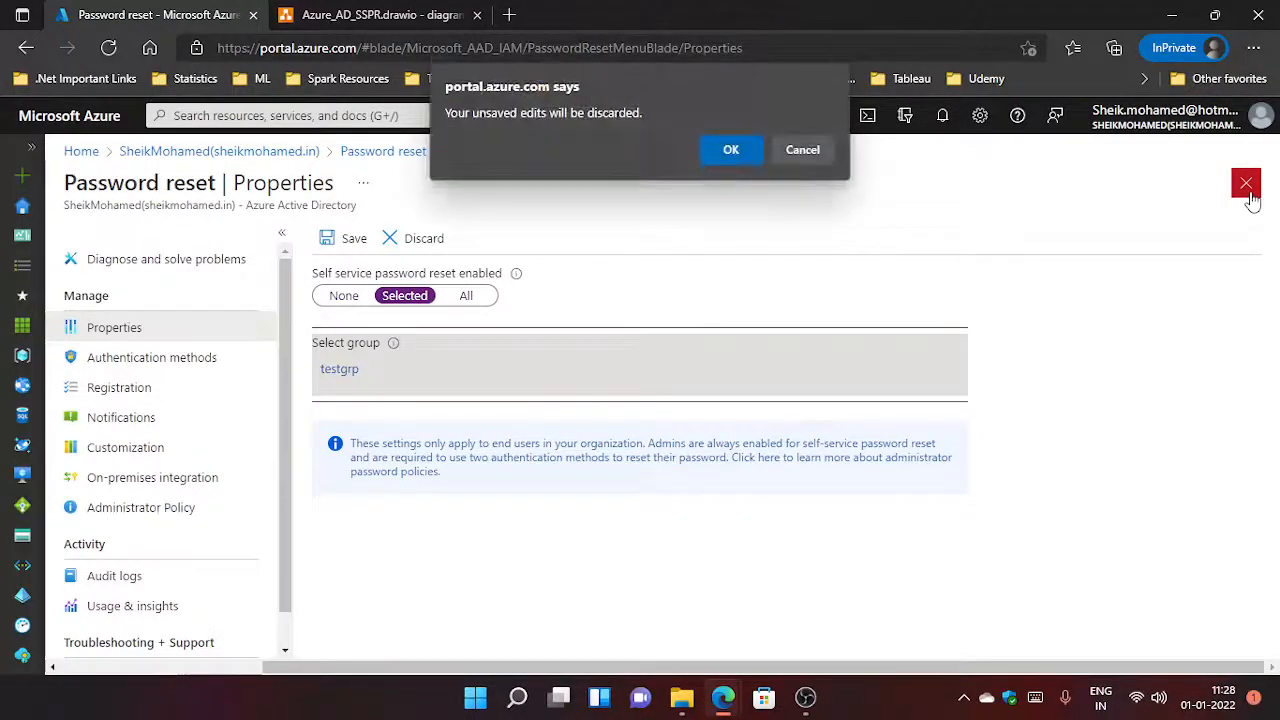
{"action": "left_click", "coordinate": [731, 151]}
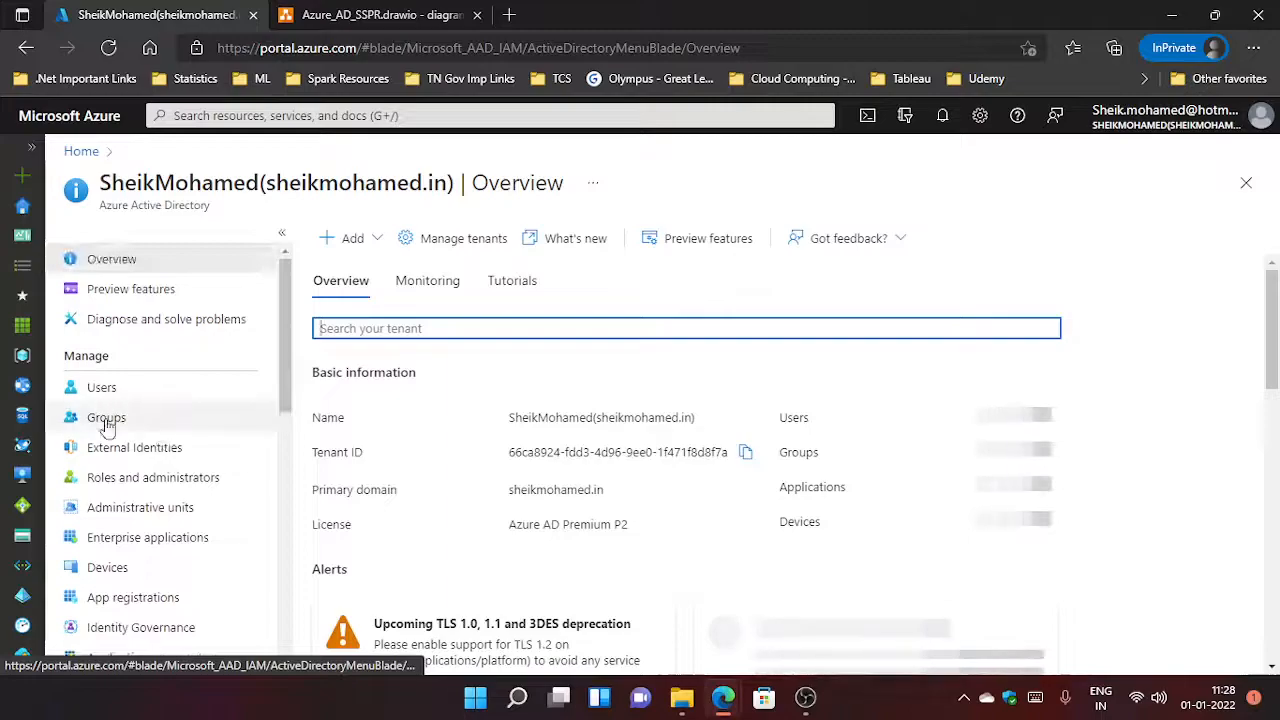
Step: Open the members of the testgrp group and view the profile of its user
{"action": "left_click", "coordinate": [106, 420]}
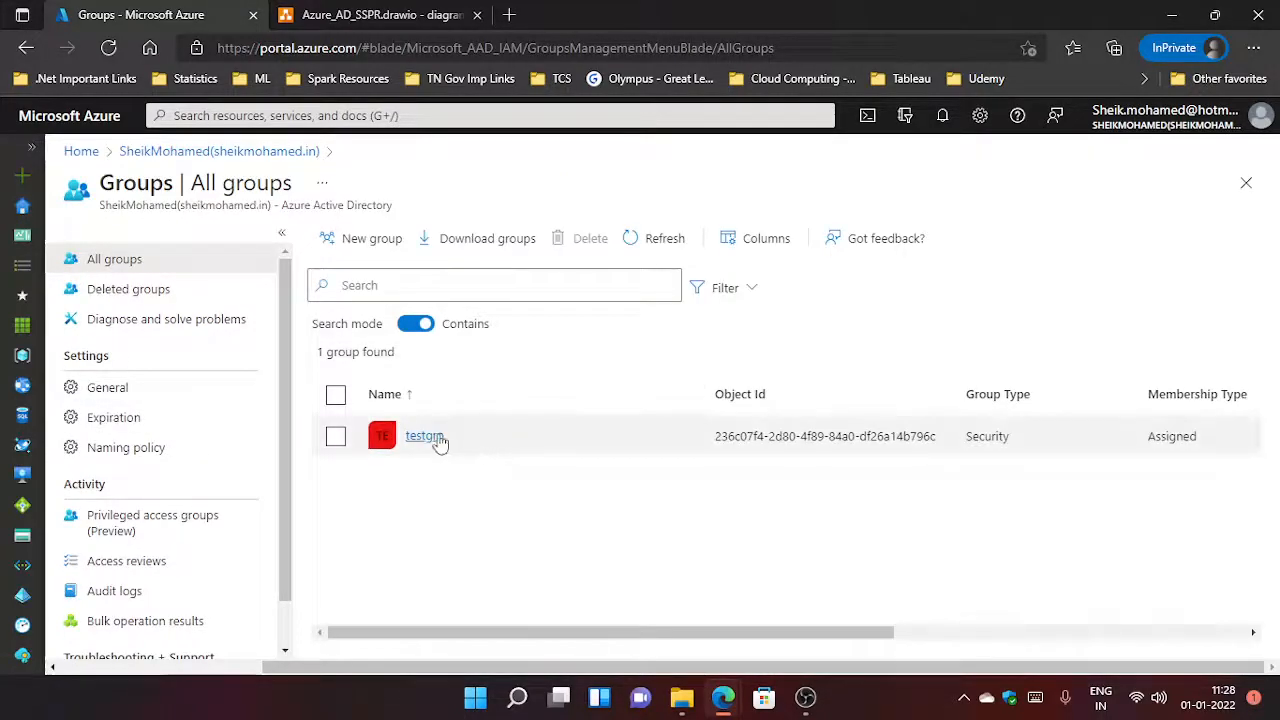
{"action": "left_click", "coordinate": [428, 437]}
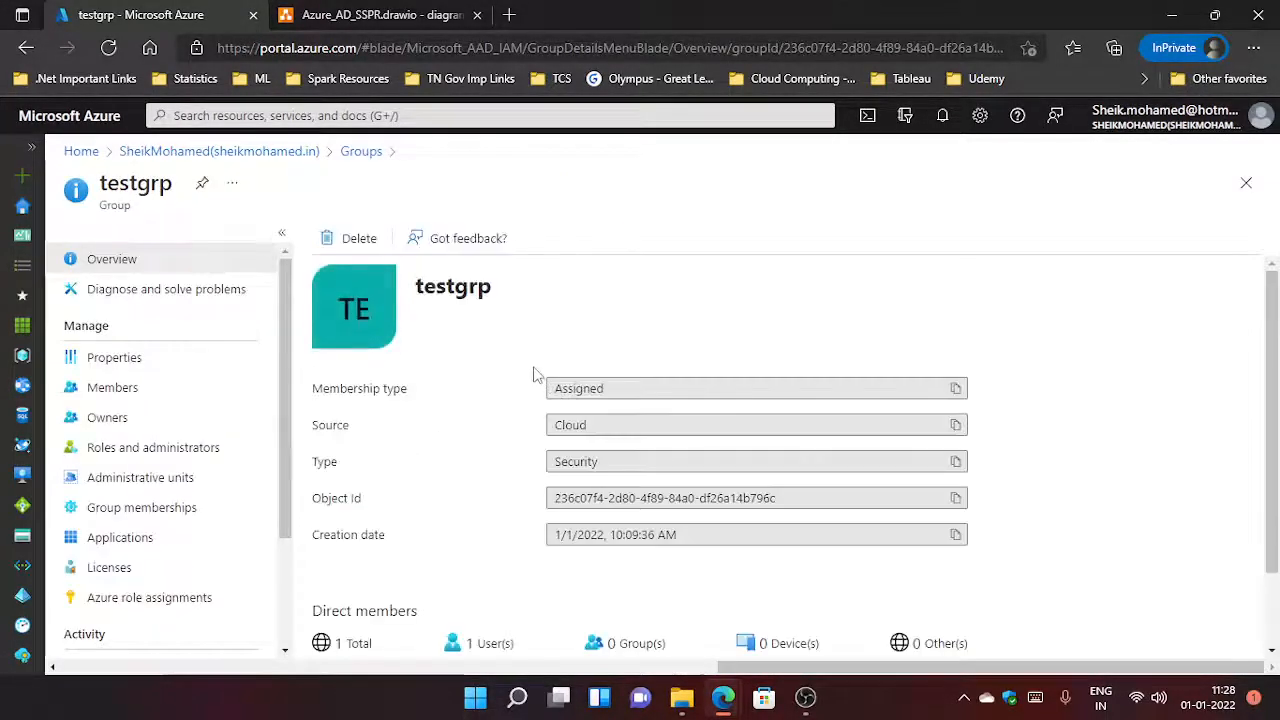
{"action": "left_click", "coordinate": [124, 388]}
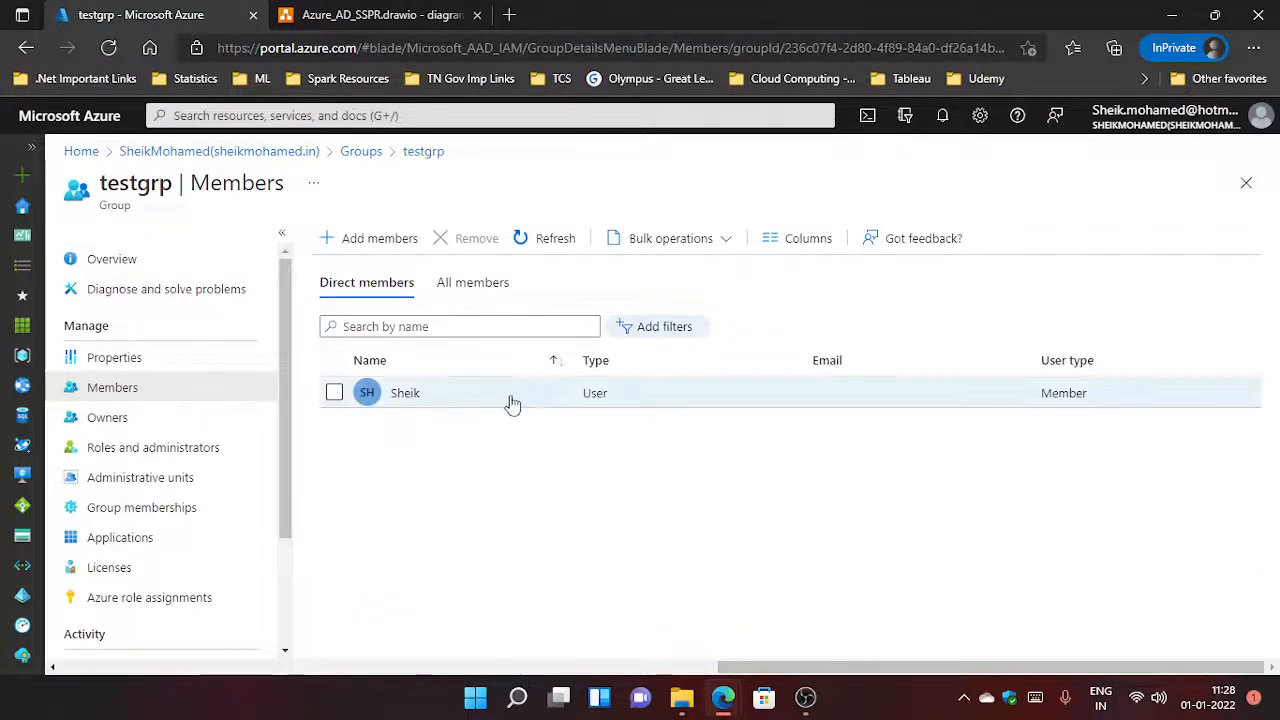
{"action": "left_click", "coordinate": [508, 400]}
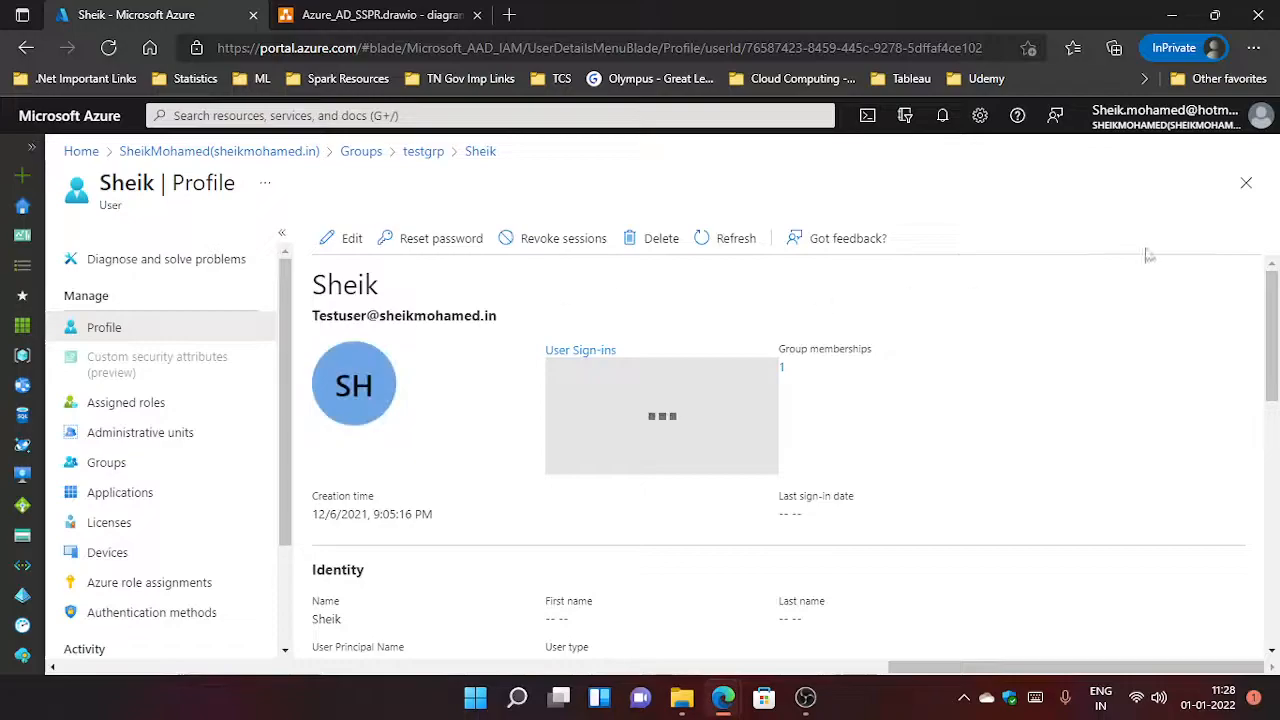
Step: Return from the user's profile to the directory overview and open the Password reset properties
{"action": "left_click", "coordinate": [1246, 182]}
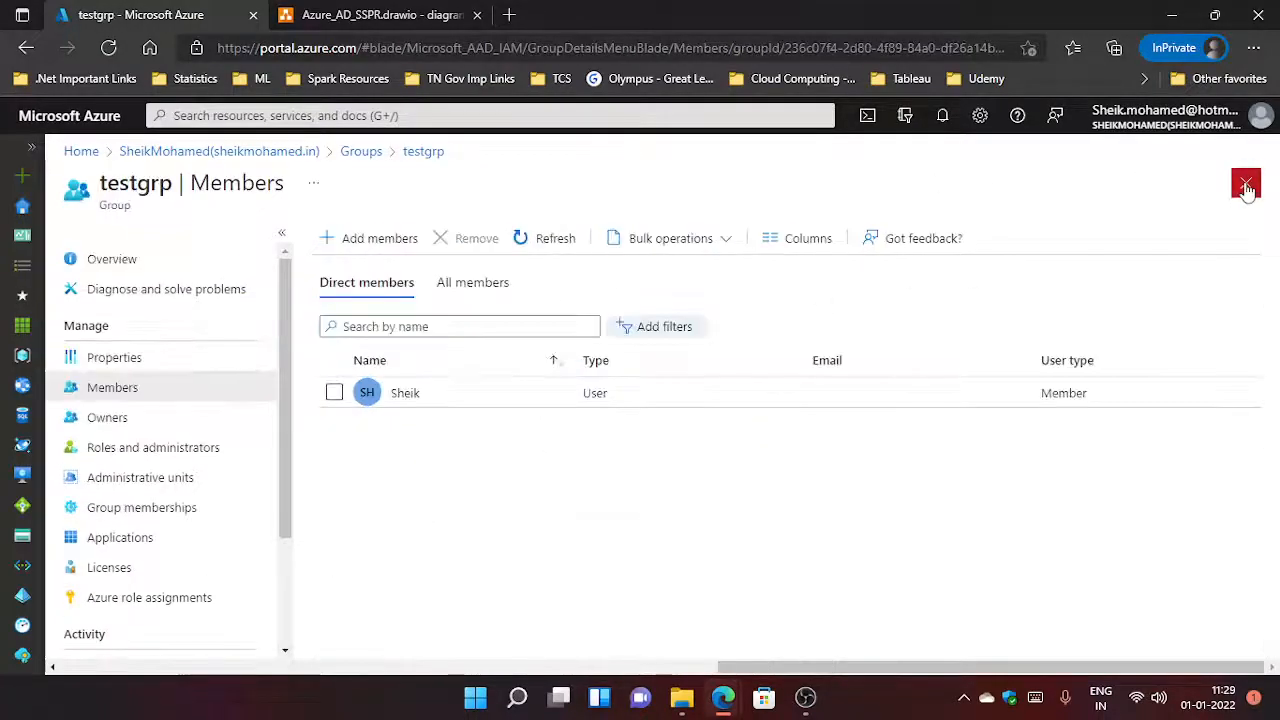
{"action": "left_click", "coordinate": [1247, 188]}
{"action": "left_click", "coordinate": [1246, 184]}
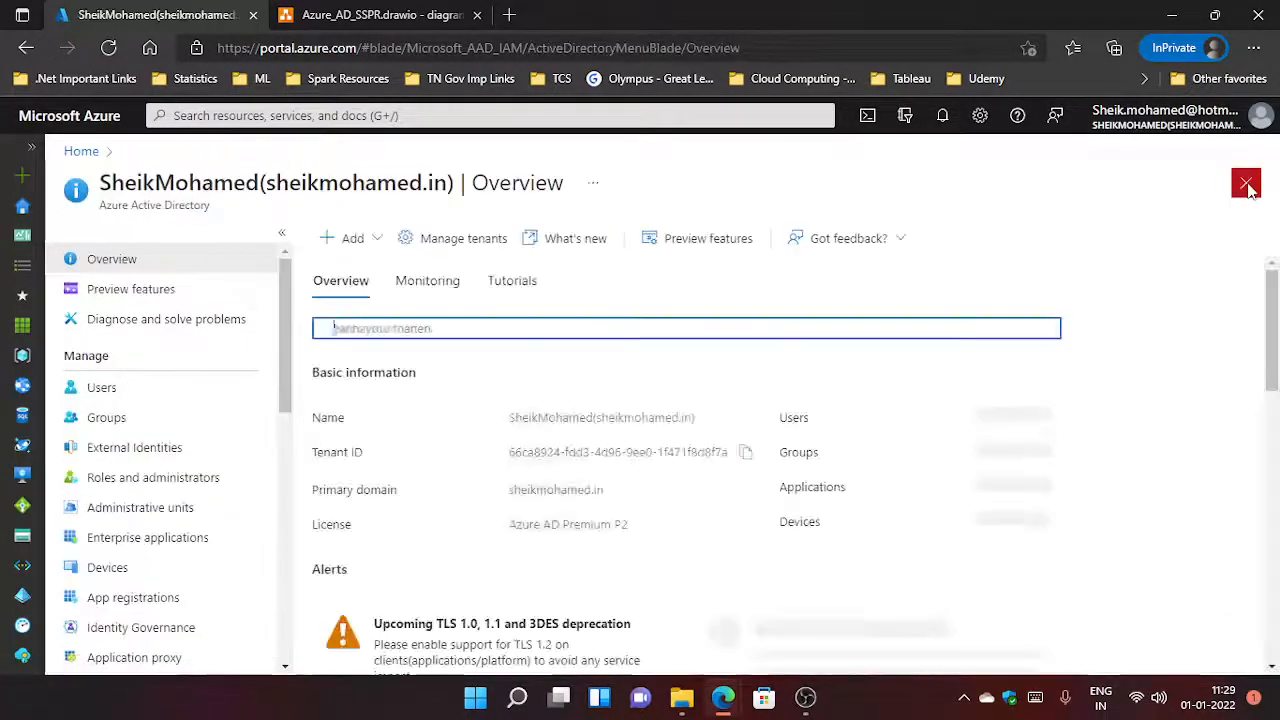
{"action": "scroll", "coordinate": [180, 450], "scroll_direction": "down", "scroll_amount": 5}
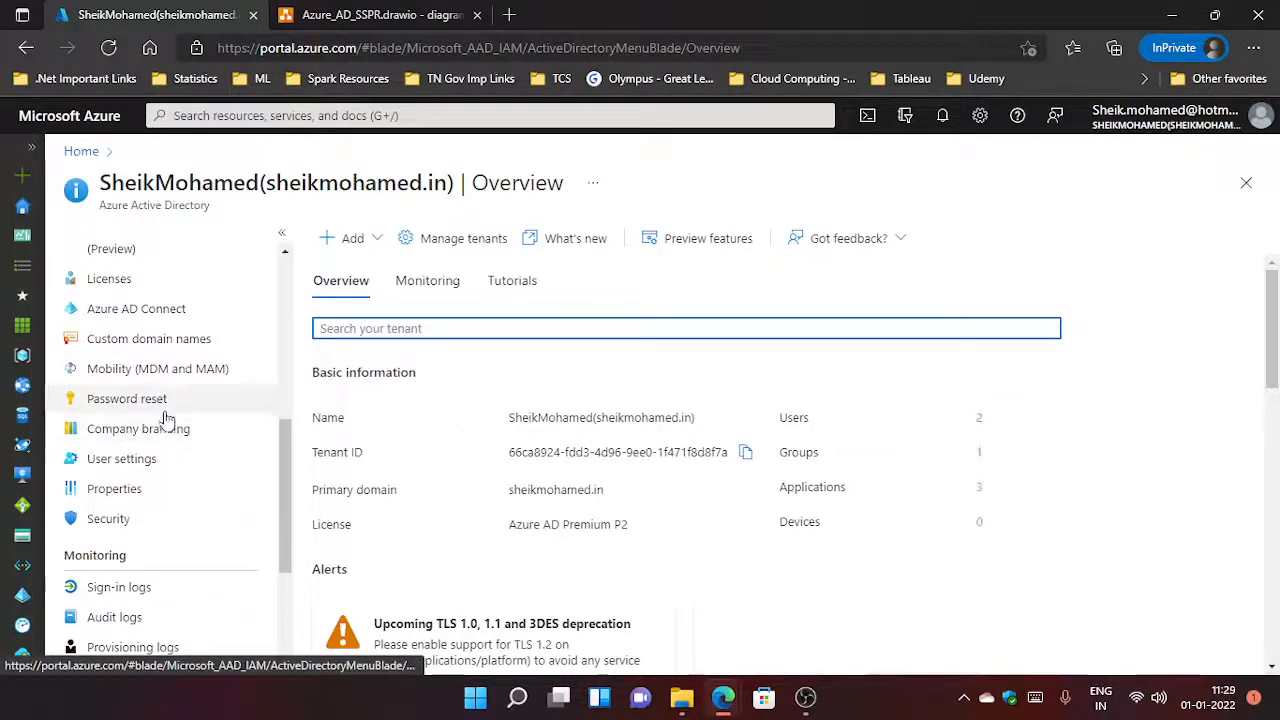
{"action": "left_click", "coordinate": [150, 400]}
Step: Set self service password reset to Selected for the testgrp group and save the policy
{"action": "left_click", "coordinate": [405, 297]}
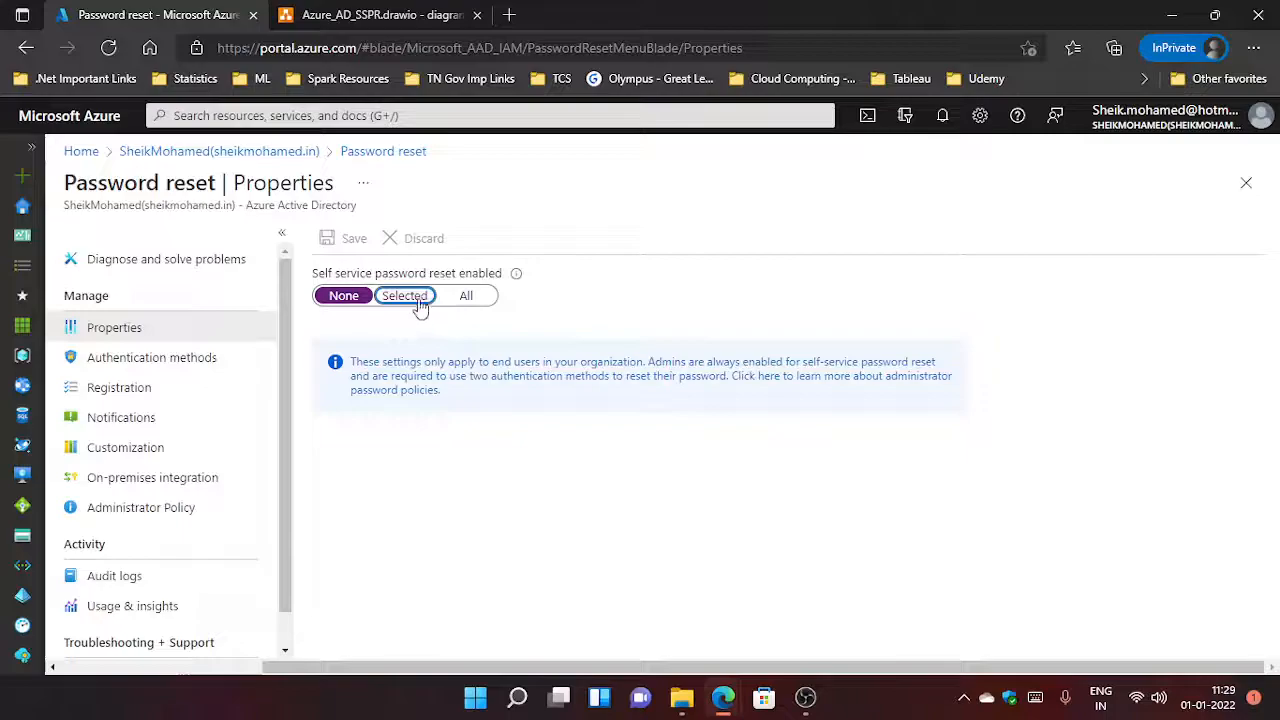
{"action": "left_click", "coordinate": [415, 296]}
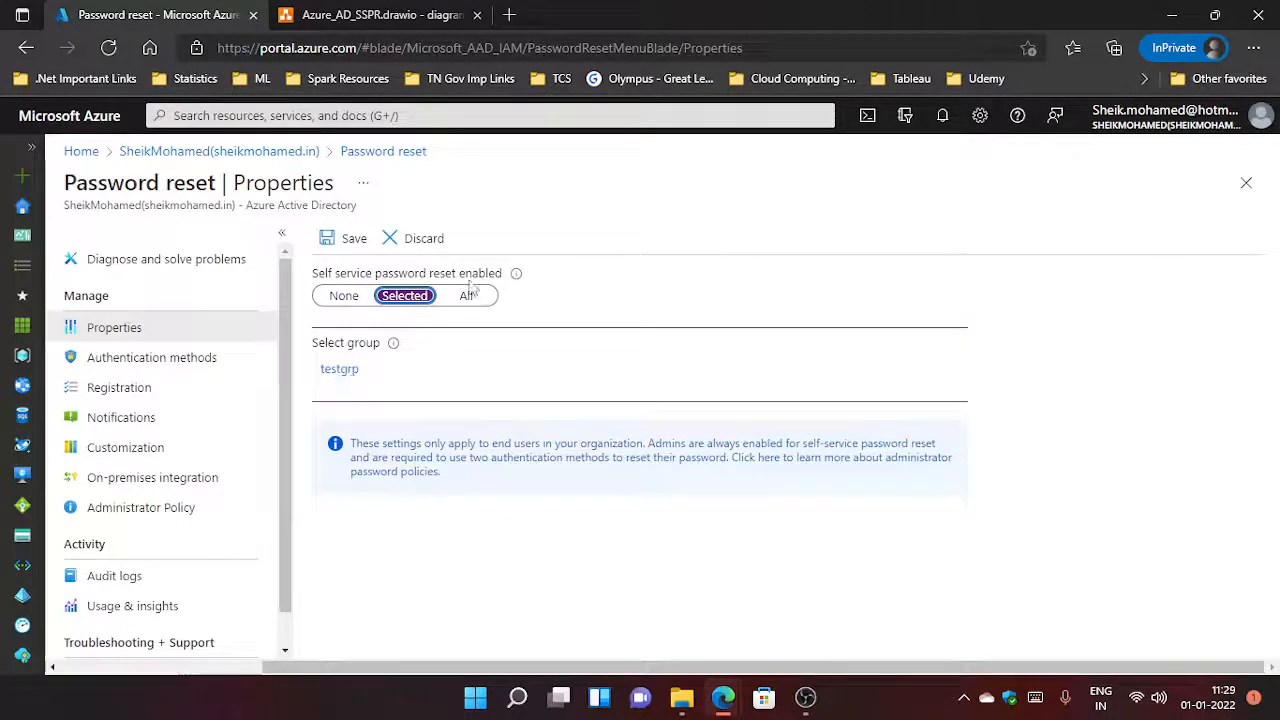
{"action": "left_click", "coordinate": [336, 241]}
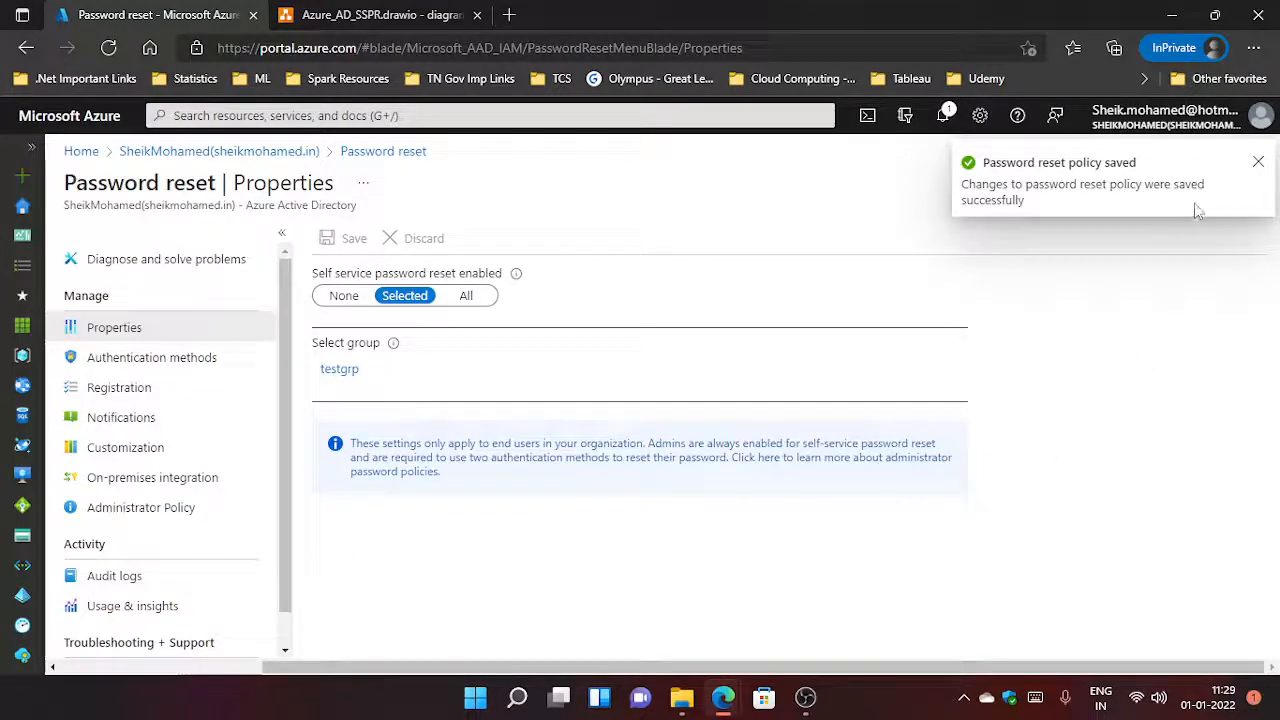
{"action": "left_click", "coordinate": [1258, 163]}
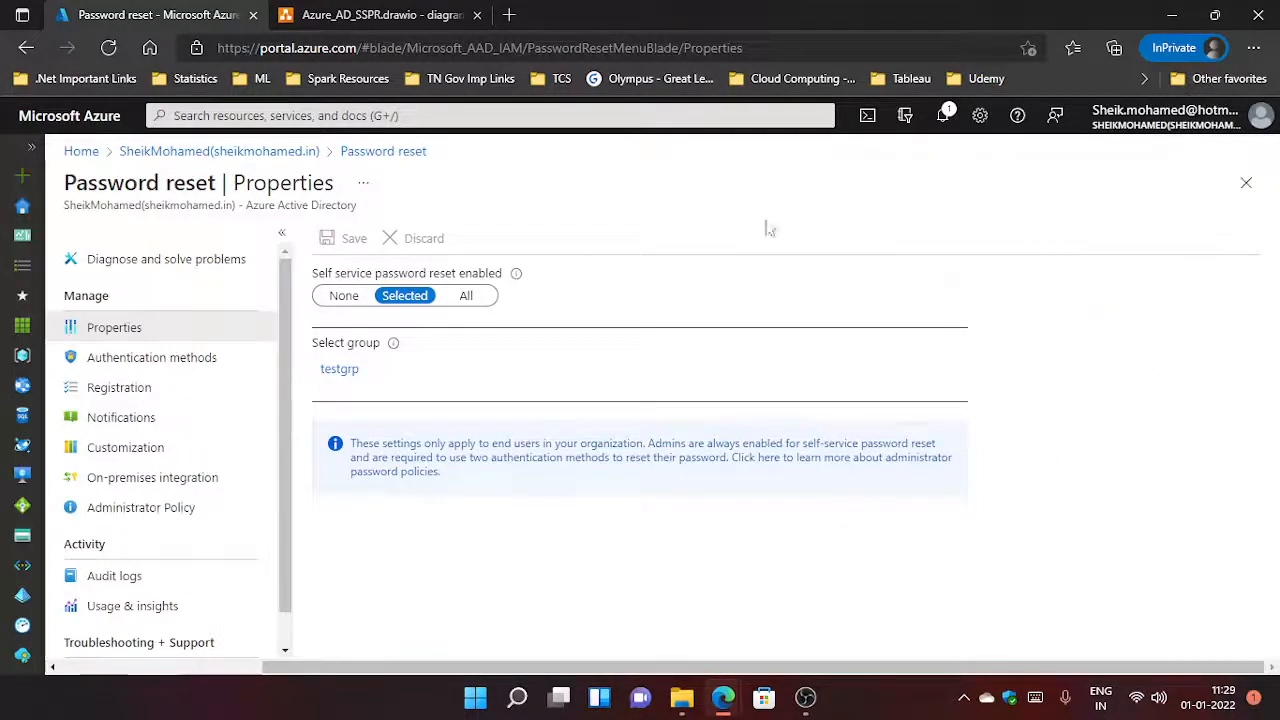
Step: Switch to the test user account at sign-in and start recovering its forgotten password
{"action": "left_click", "coordinate": [1133, 122]}
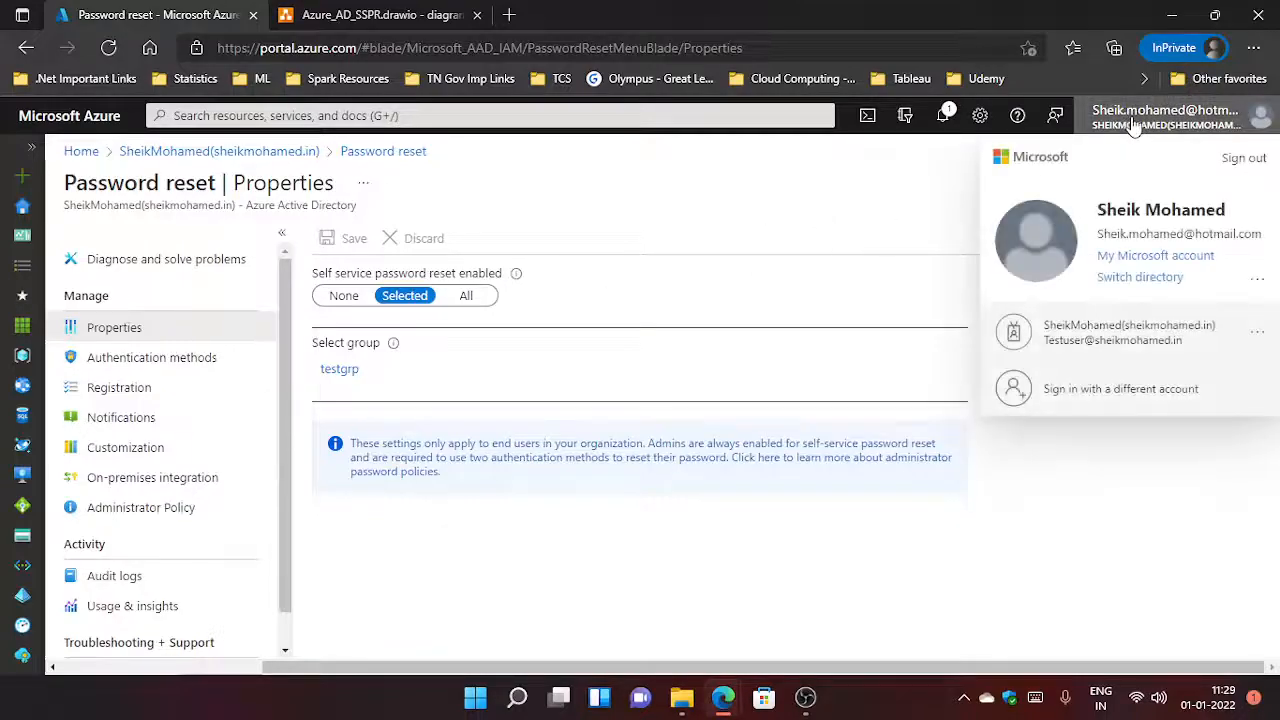
{"action": "left_click", "coordinate": [1137, 340]}
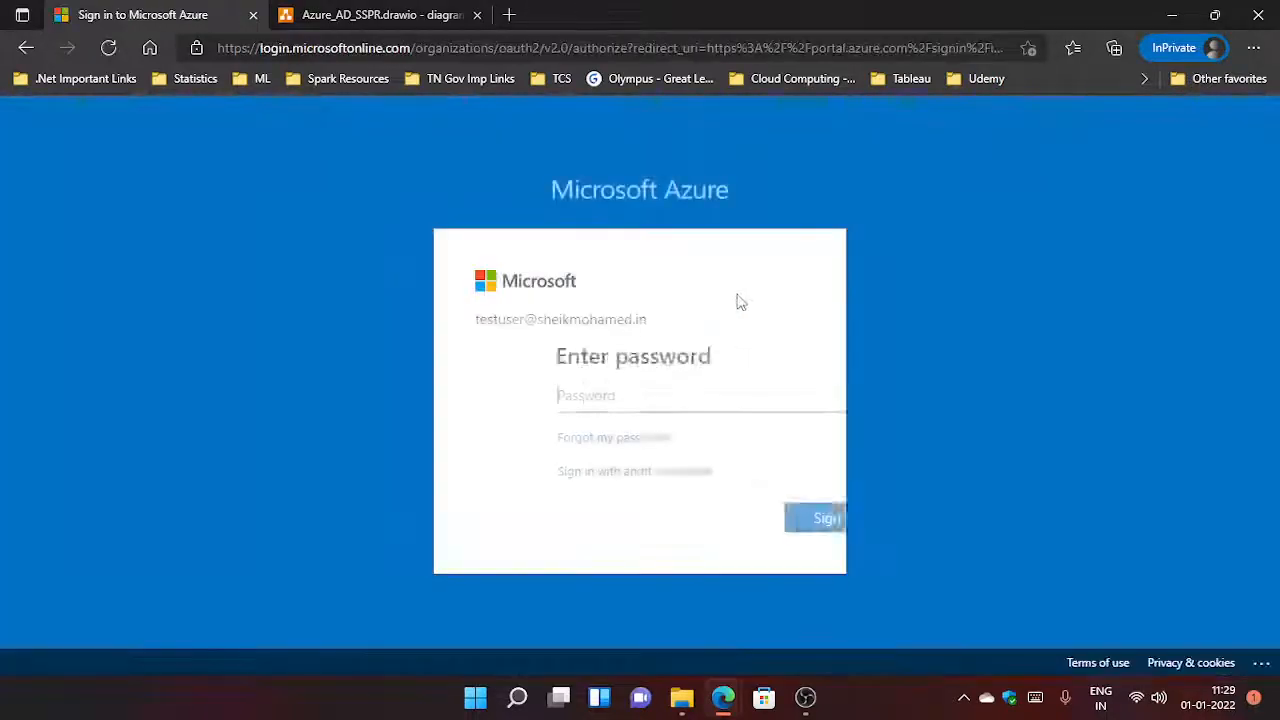
{"action": "left_click", "coordinate": [537, 447]}
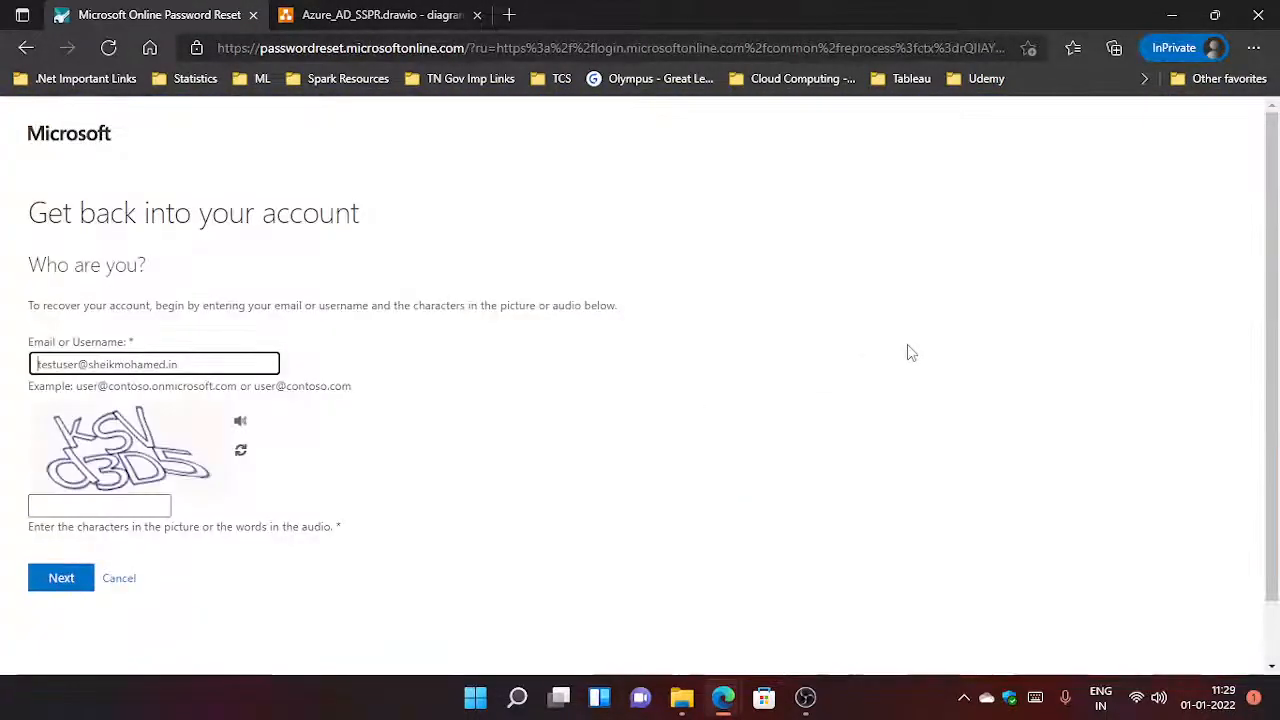
Step: Submit the characters from the captcha picture, check the contact methods offered for verification, and cancel the password reset
{"action": "left_click", "coordinate": [96, 505]}
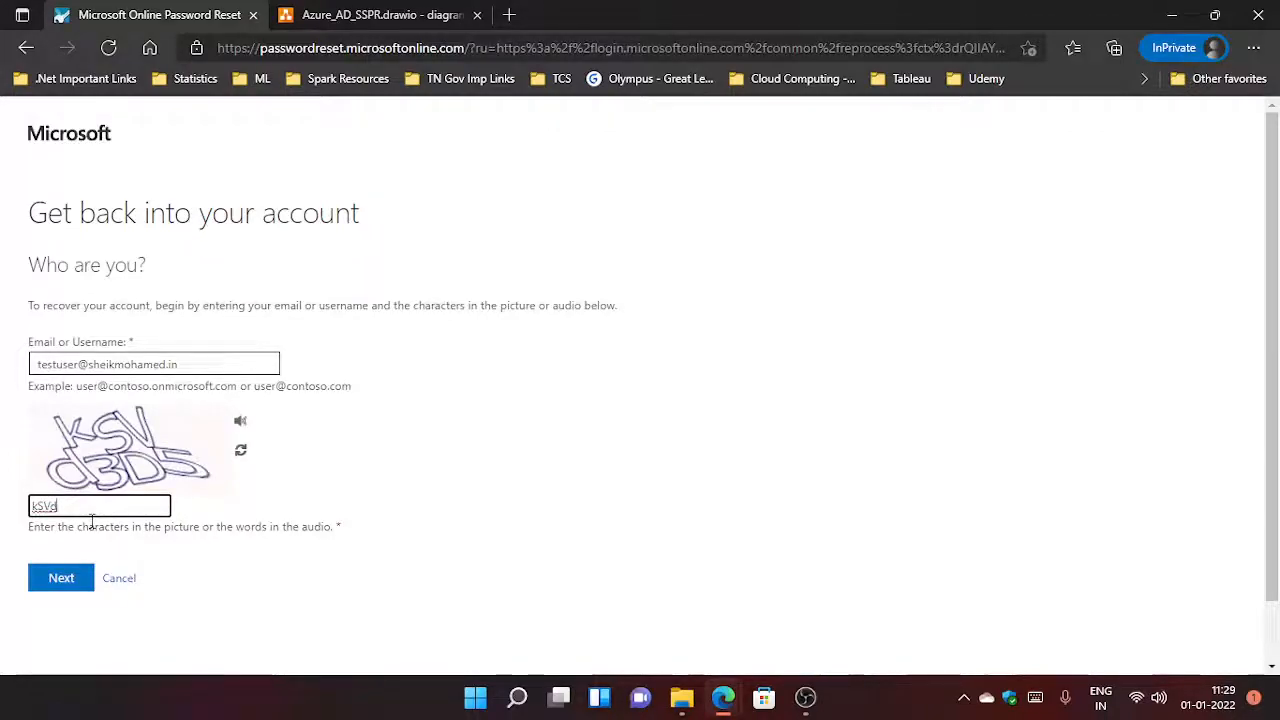
{"action": "type", "text": "D5"}
{"action": "left_click", "coordinate": [55, 577]}
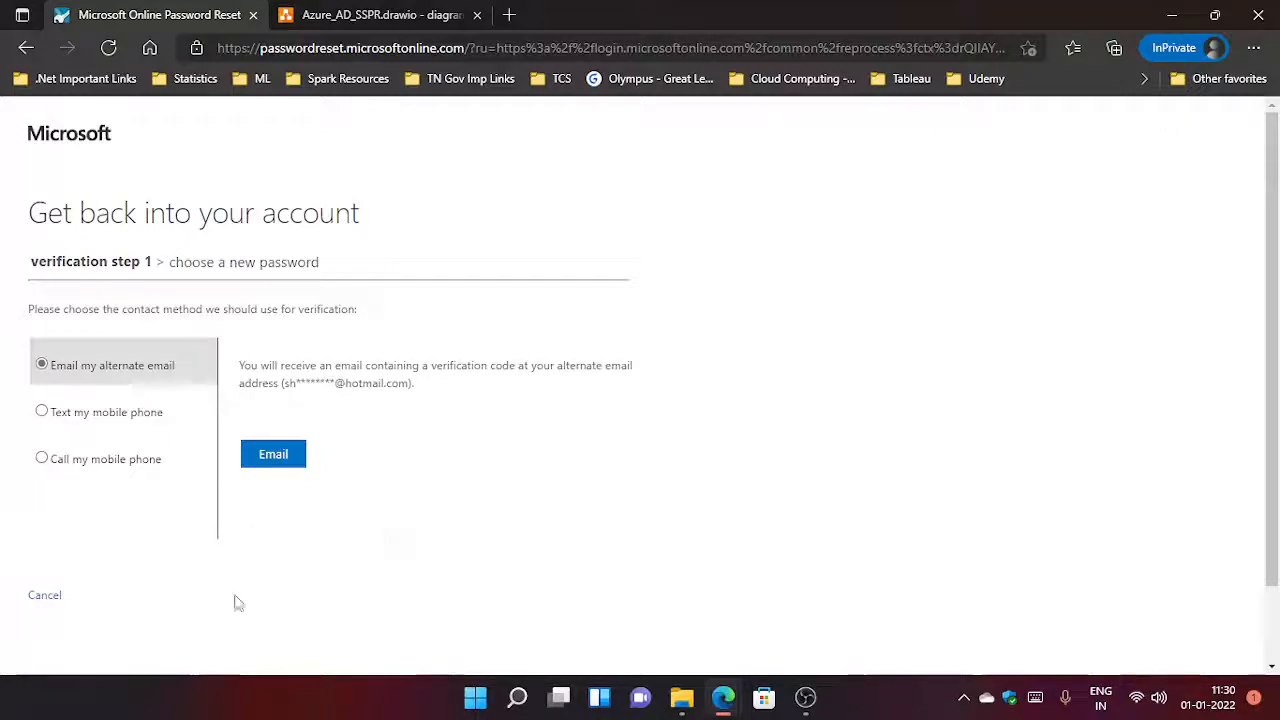
{"action": "left_click", "coordinate": [45, 597]}
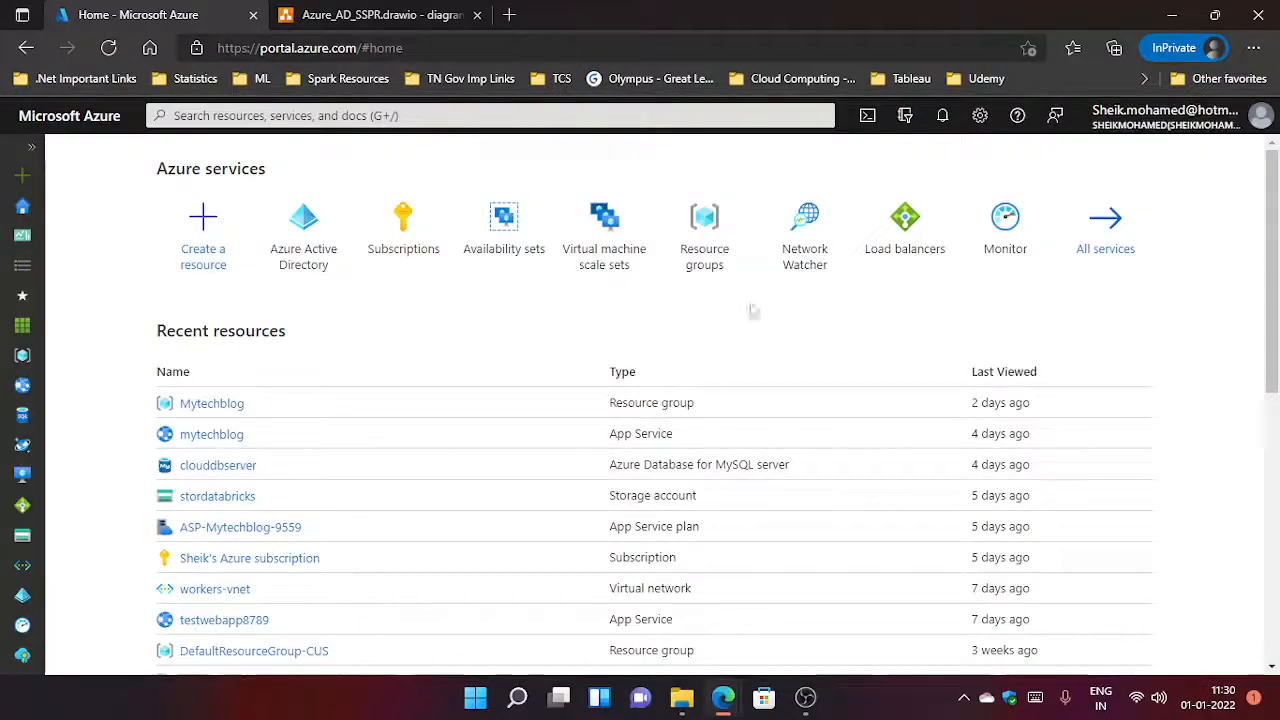
Step: Open the Password reset authentication methods of Azure Active Directory and review the number required and the methods available to users
{"action": "left_click", "coordinate": [310, 273]}
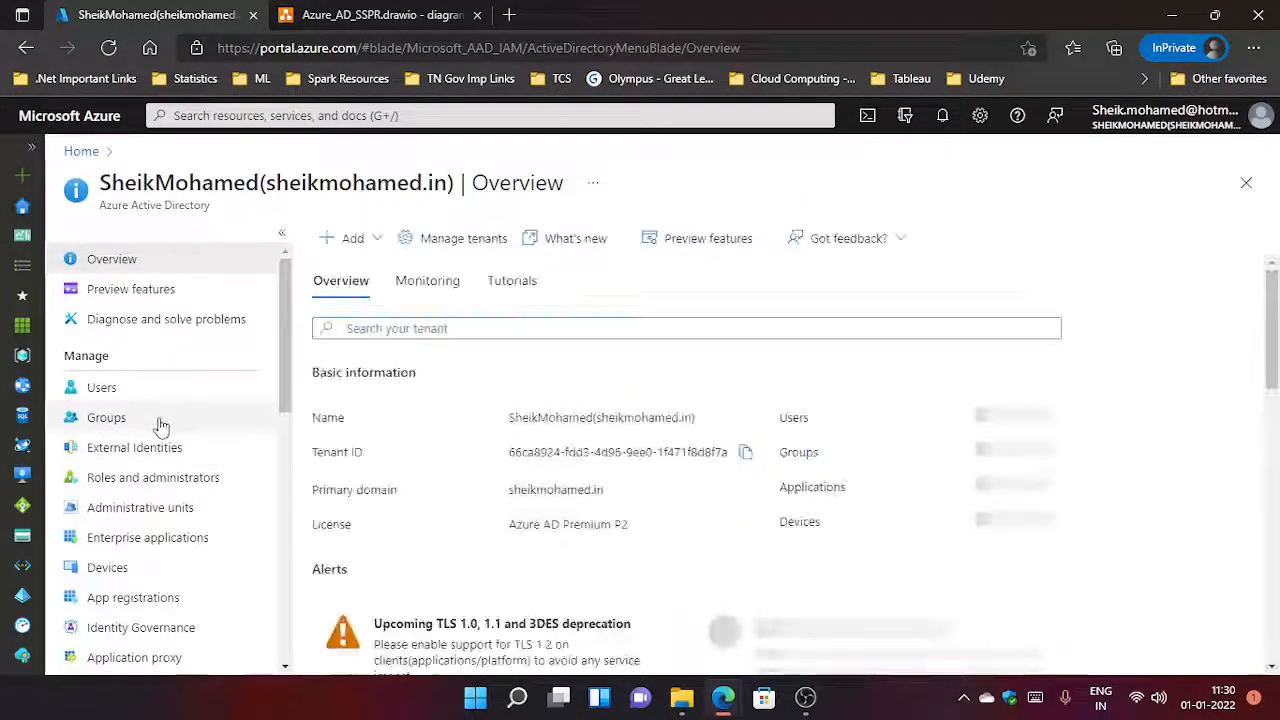
{"action": "scroll", "coordinate": [157, 425], "scroll_direction": "down", "scroll_amount": 3}
{"action": "scroll", "coordinate": [157, 425], "scroll_direction": "down", "scroll_amount": 3}
{"action": "left_click", "coordinate": [152, 461]}
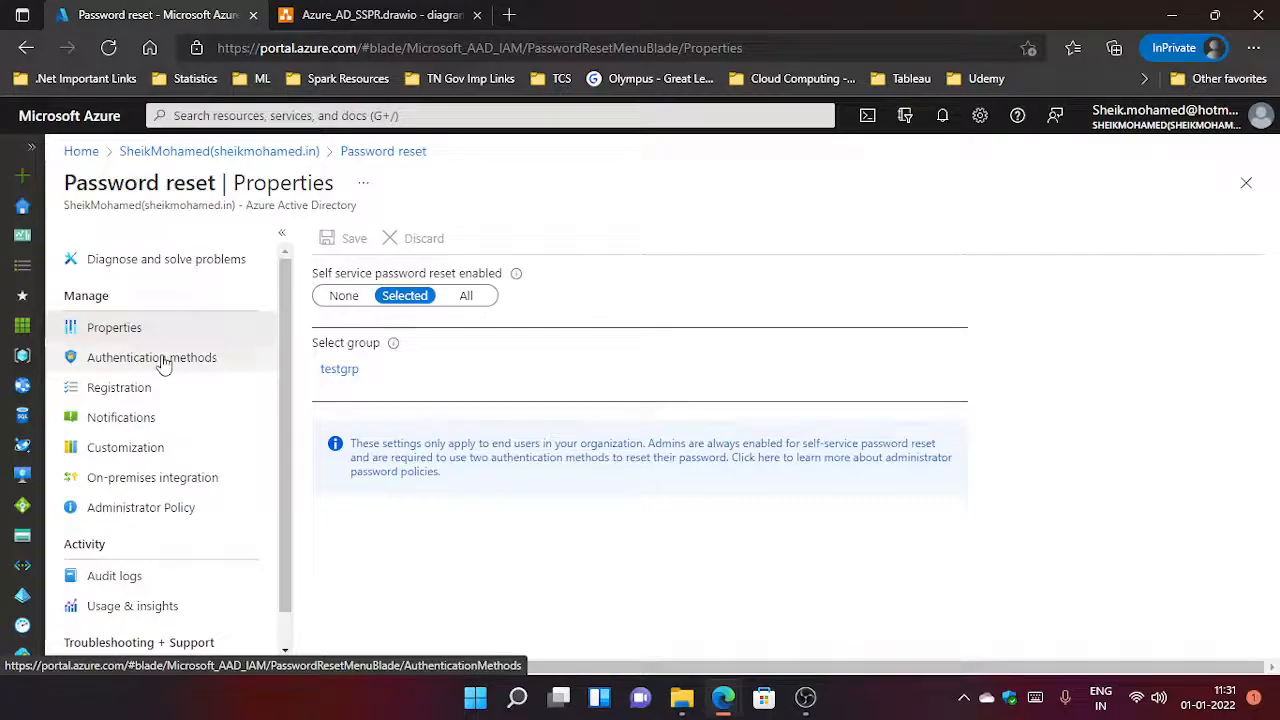
{"action": "left_click", "coordinate": [165, 366]}
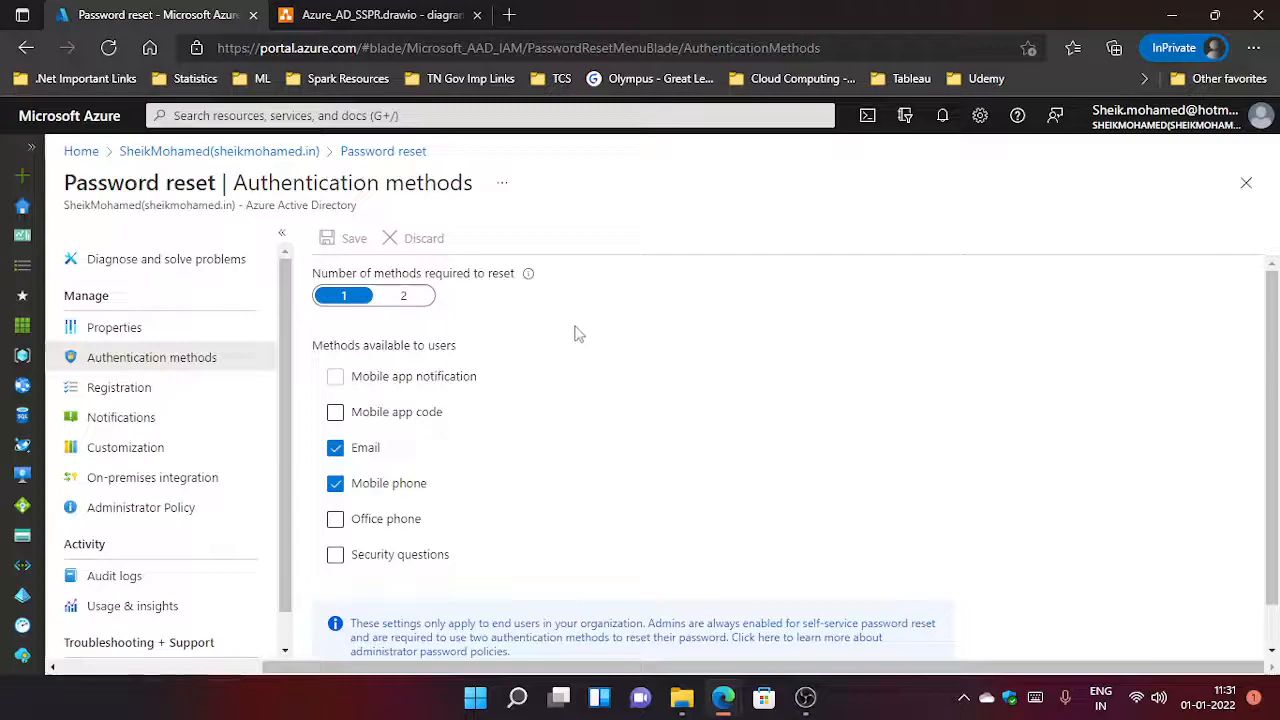
{"action": "scroll", "coordinate": [557, 346], "scroll_direction": "down", "scroll_amount": 1}
{"action": "scroll", "coordinate": [560, 347], "scroll_direction": "up", "scroll_amount": 1}
{"action": "scroll", "coordinate": [576, 358], "scroll_direction": "down", "scroll_amount": 1}
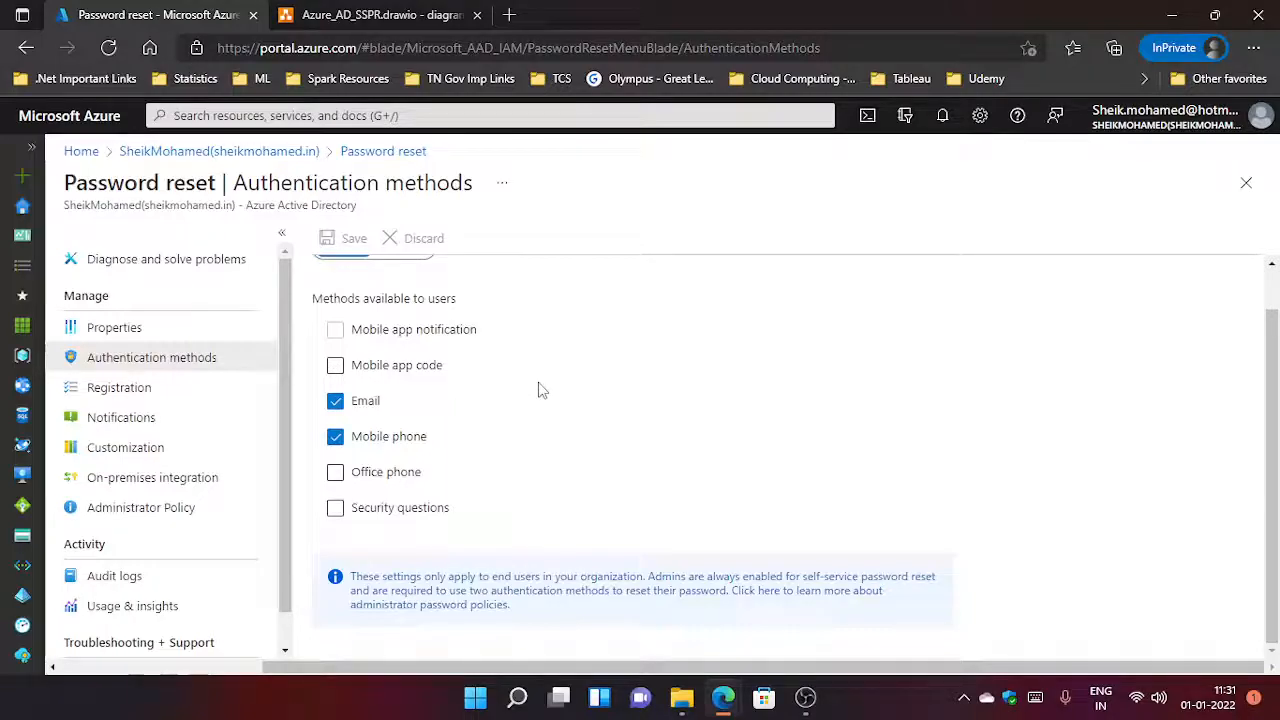
Step: Try enabling Security questions as a reset method to review its question requirements, and clear it again
{"action": "left_click", "coordinate": [410, 510]}
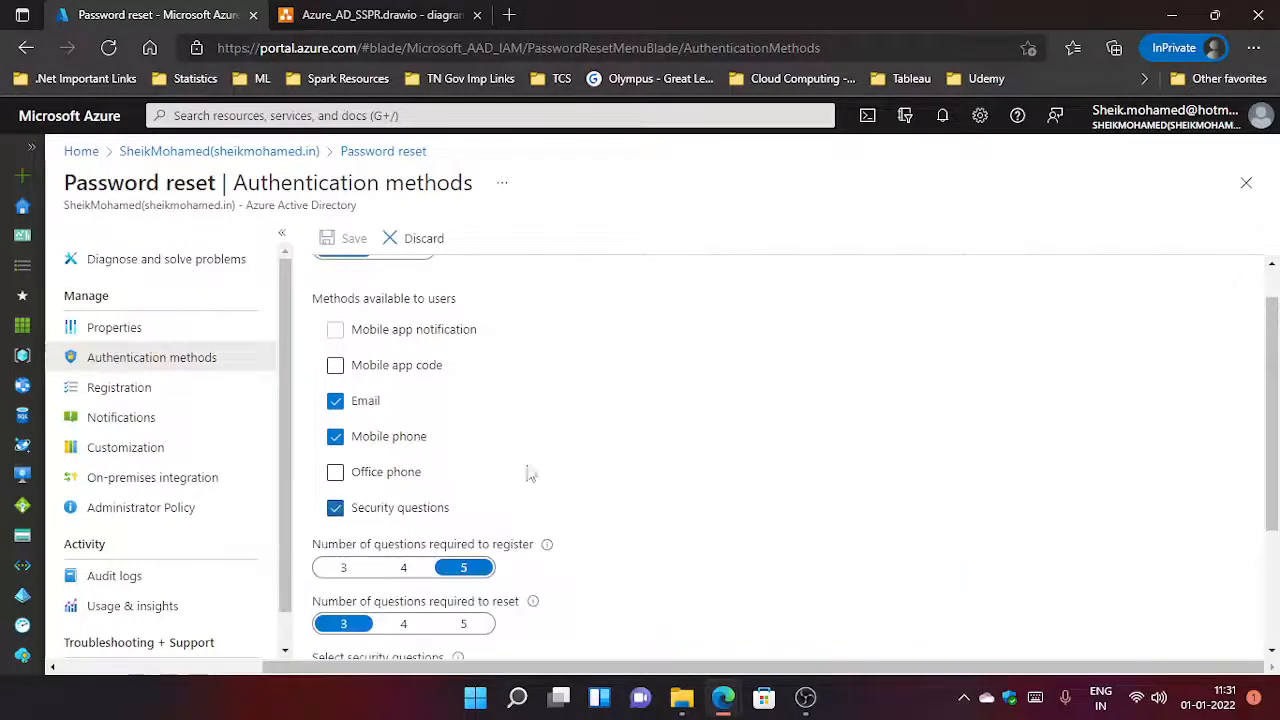
{"action": "scroll", "coordinate": [603, 425], "scroll_direction": "down", "scroll_amount": 1}
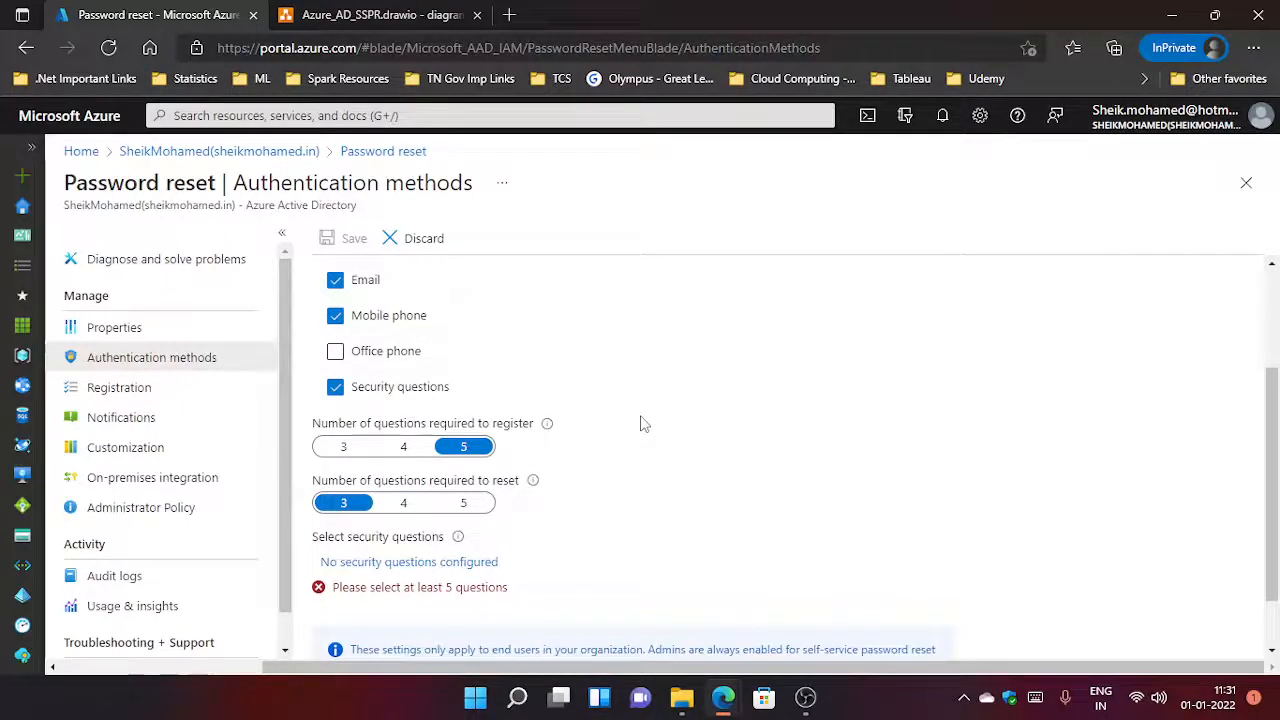
{"action": "left_click", "coordinate": [392, 388]}
Step: Check the password reset Registration settings, and set self service password reset to None in Properties and save the policy
{"action": "left_click", "coordinate": [168, 389]}
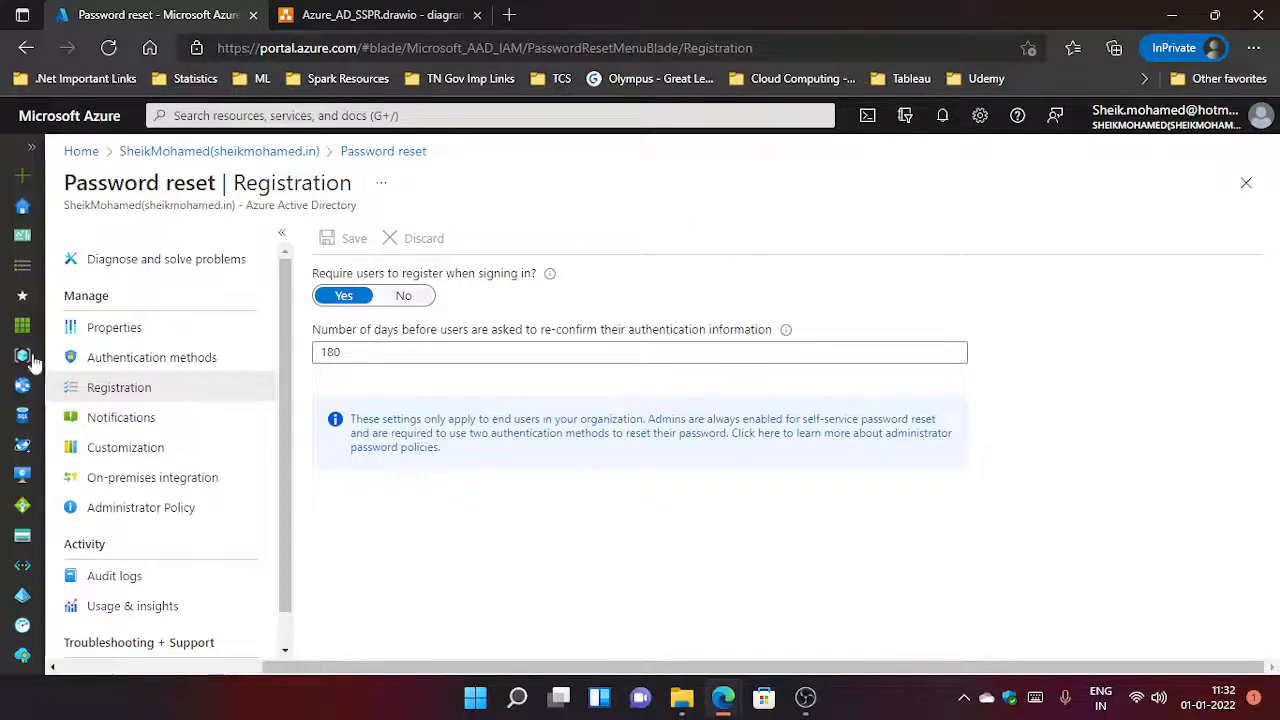
{"action": "left_click", "coordinate": [76, 327]}
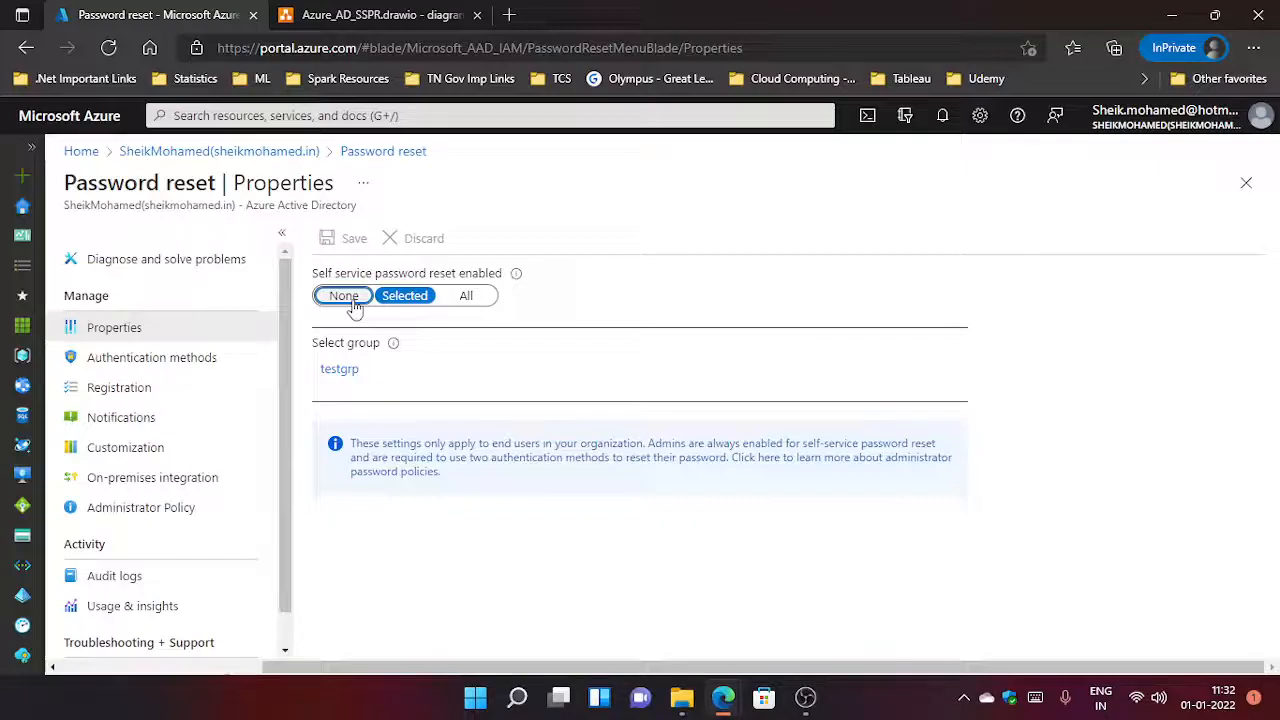
{"action": "left_click", "coordinate": [352, 302]}
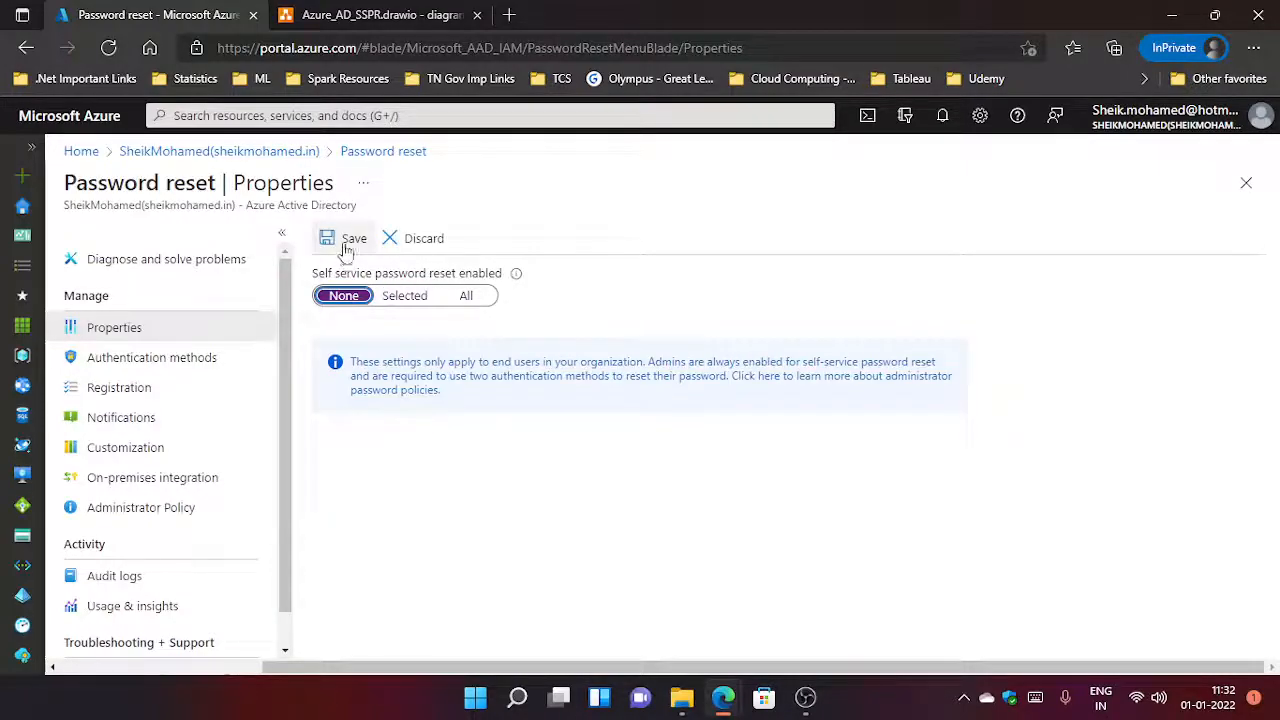
{"action": "left_click", "coordinate": [350, 242]}
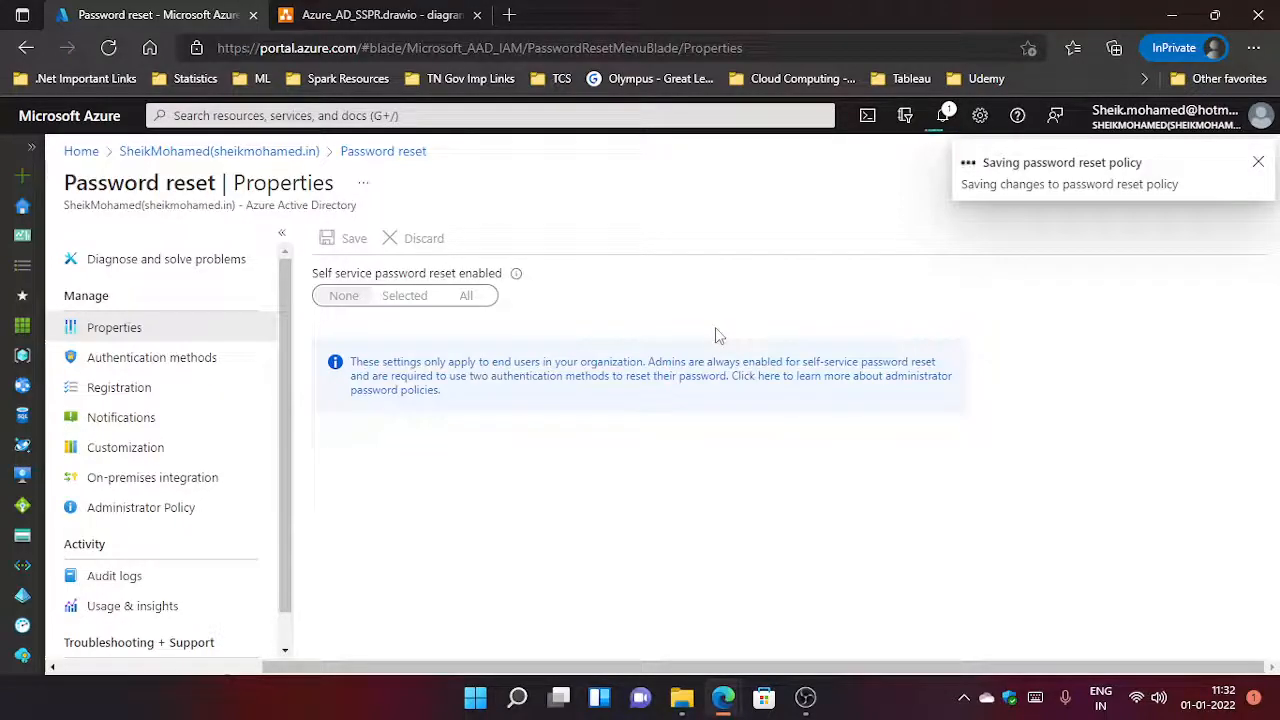
{"action": "left_click", "coordinate": [1258, 163]}
Step: Switch back to the test user account and open its forgotten-password recovery page
{"action": "left_click", "coordinate": [1190, 120]}
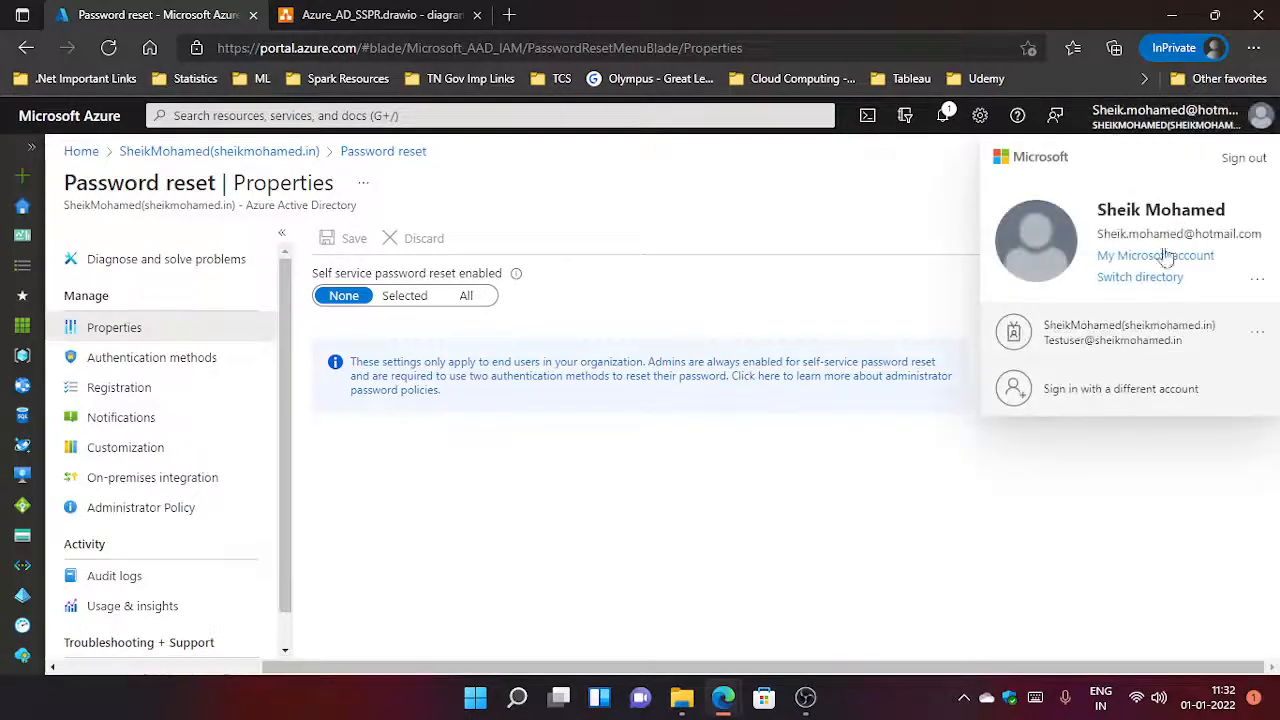
{"action": "left_click", "coordinate": [1118, 338]}
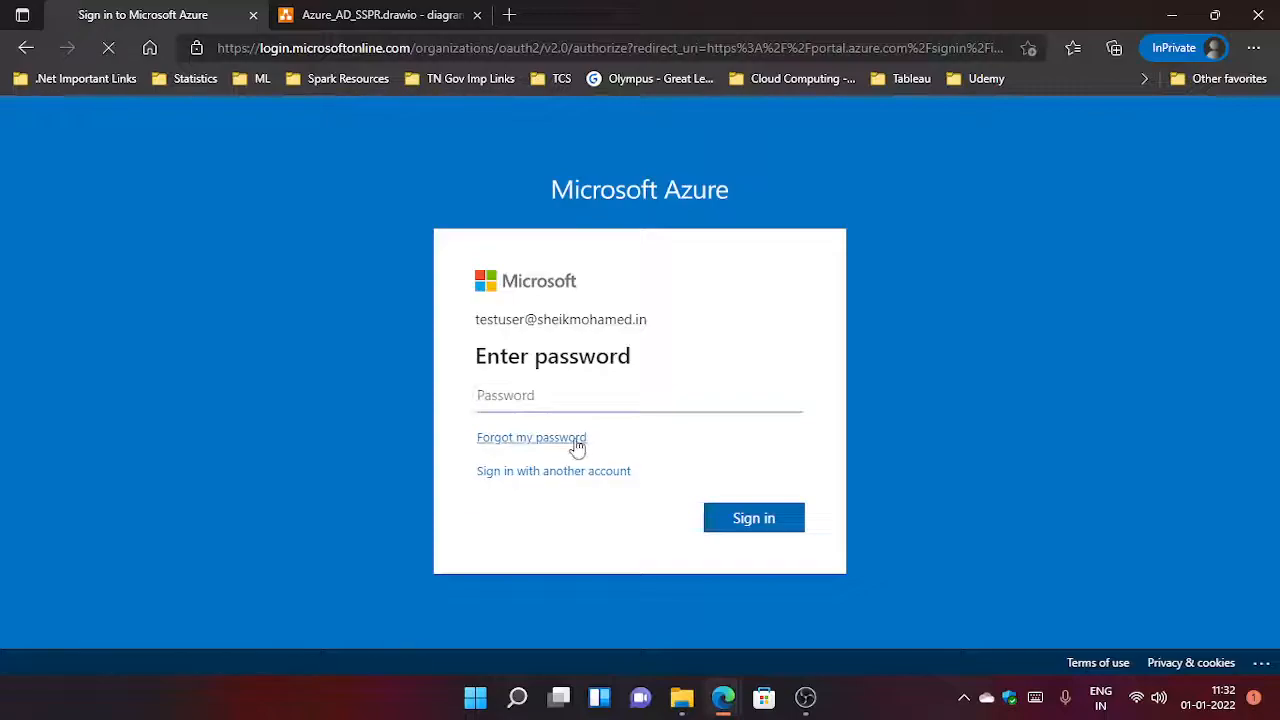
{"action": "left_click", "coordinate": [574, 449]}
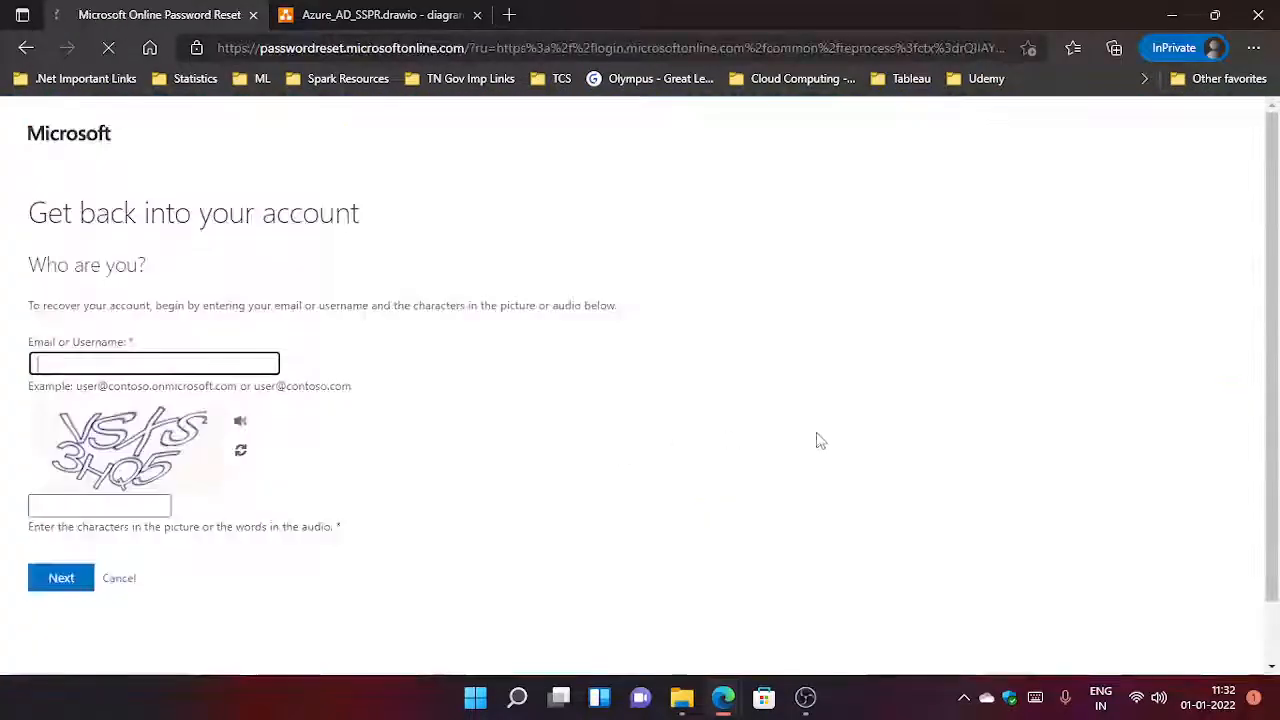
Step: Load a new captcha picture and submit its characters to try the test user's password reset with self service disabled
{"action": "left_click", "coordinate": [240, 450]}
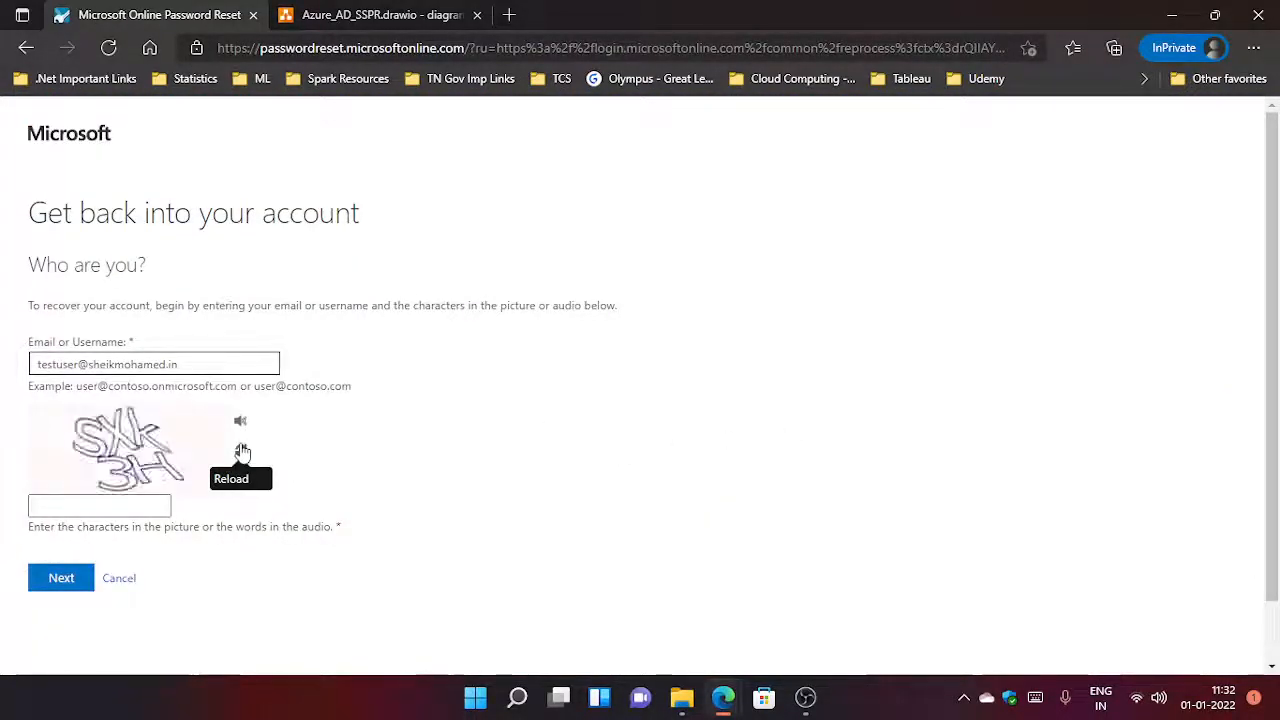
{"action": "left_click", "coordinate": [140, 506]}
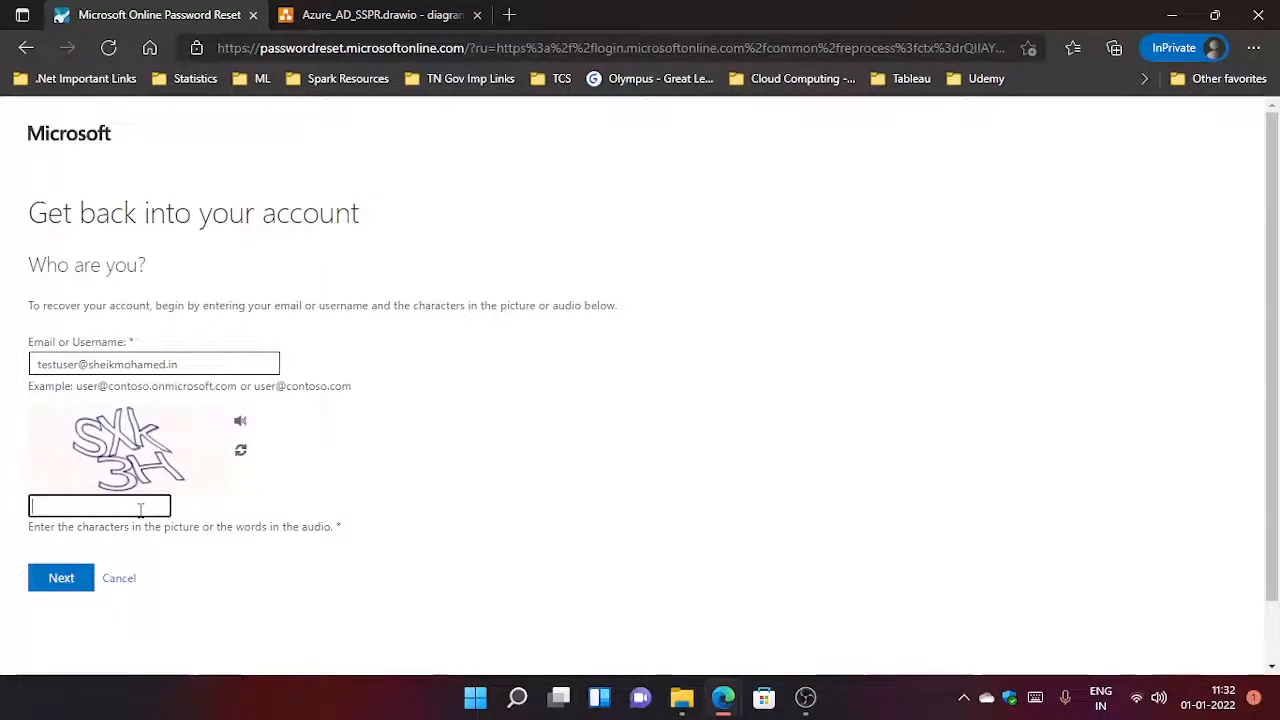
{"action": "type", "text": "SXk3H"}
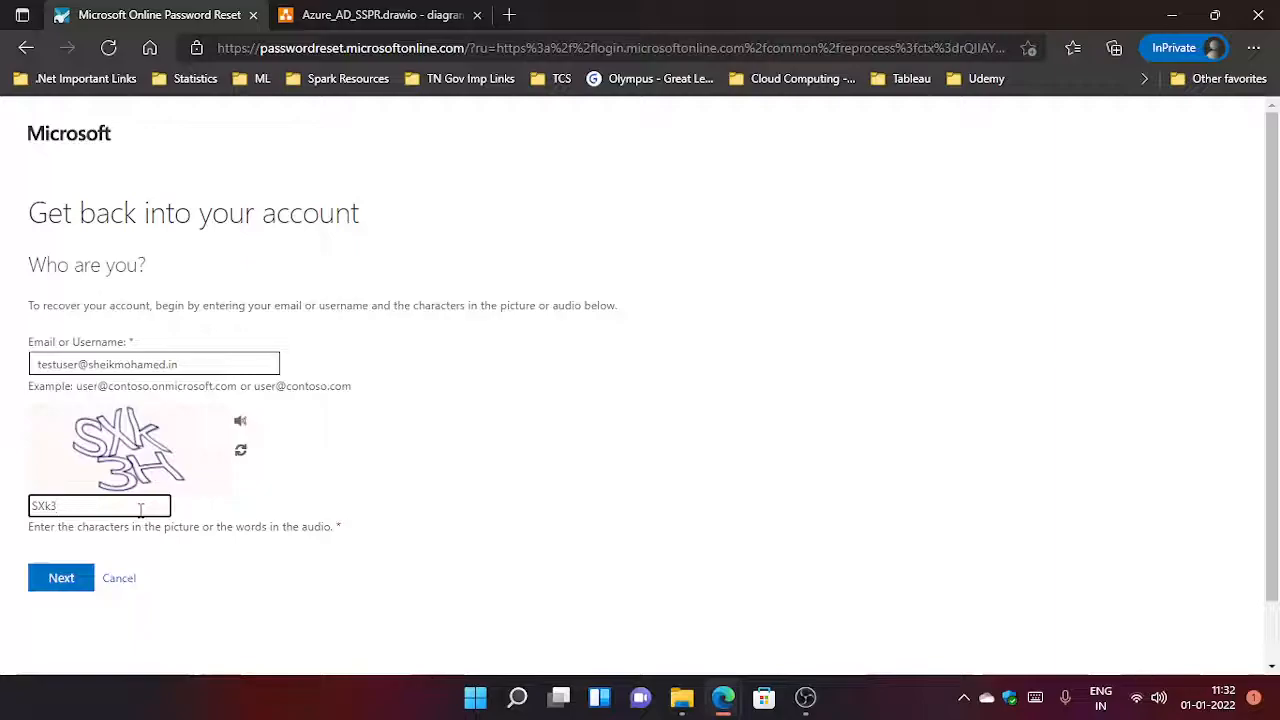
{"action": "left_click", "coordinate": [47, 576]}
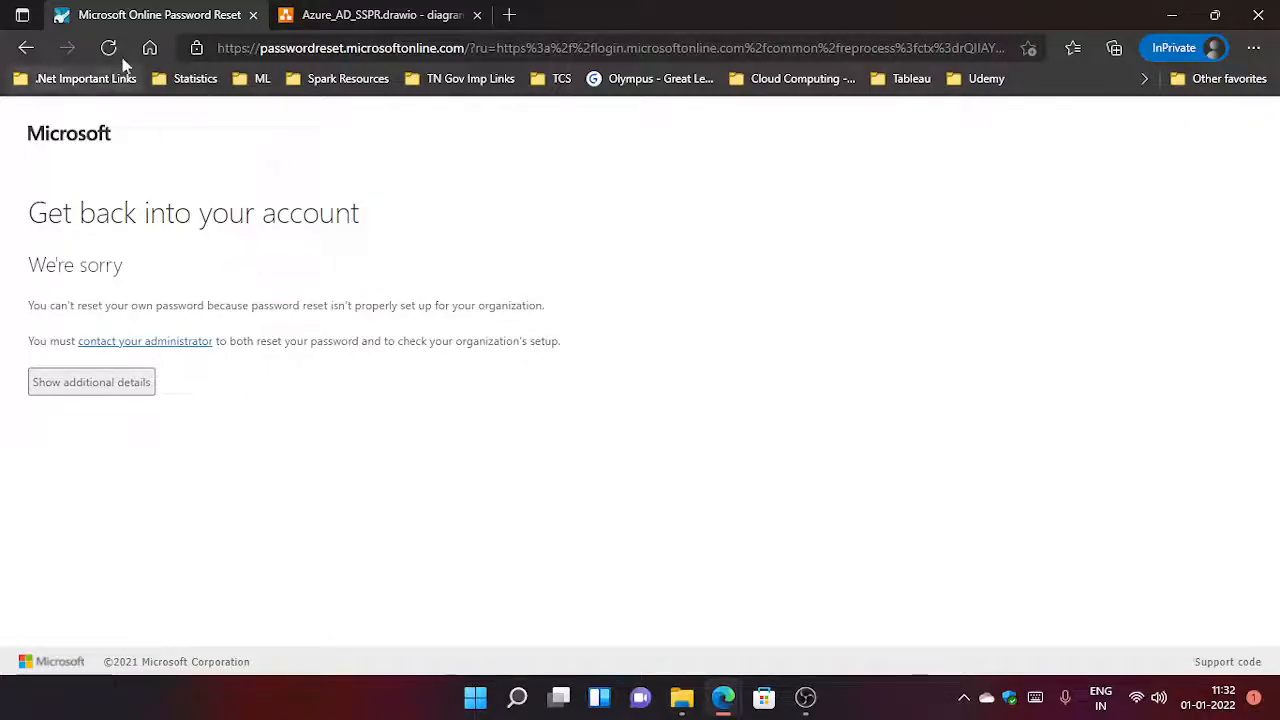
Step: Return to portal.azure.com and open the Users page of Azure Active Directory
{"action": "left_click", "coordinate": [290, 50]}
{"action": "type", "text": "portal.azure.com"}
{"action": "key", "text": "Return"}
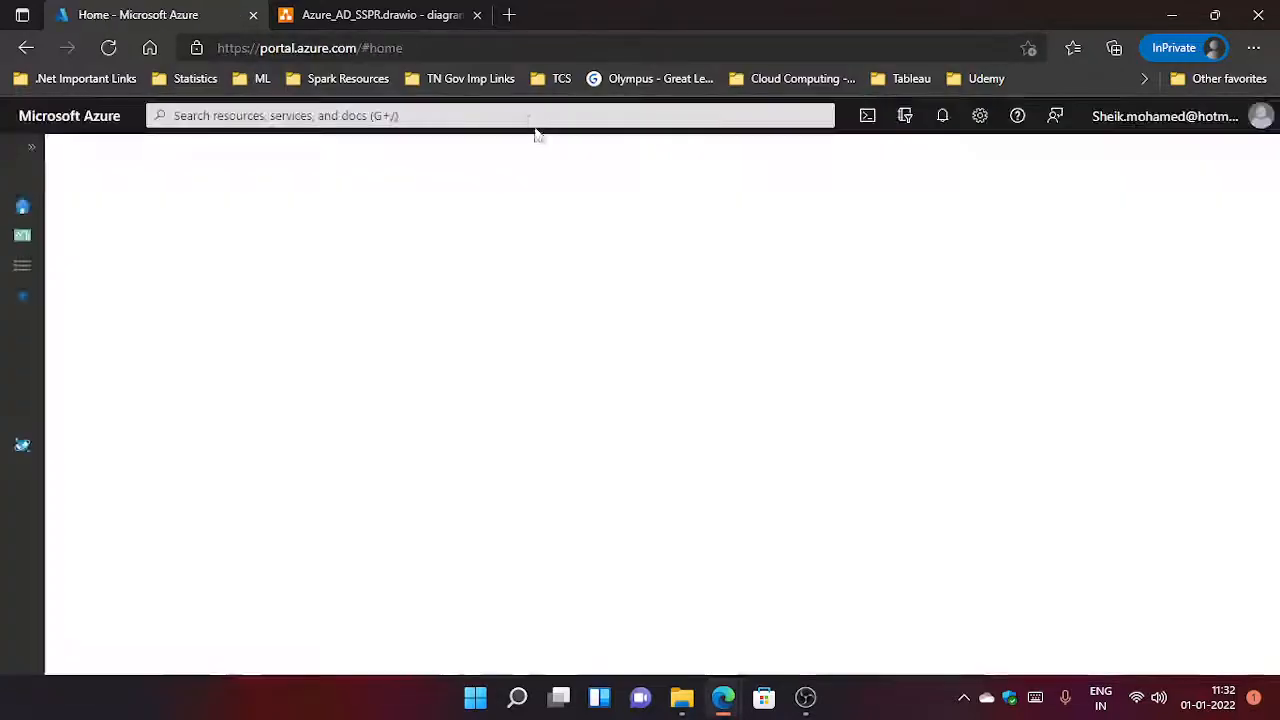
{"action": "left_click", "coordinate": [326, 262]}
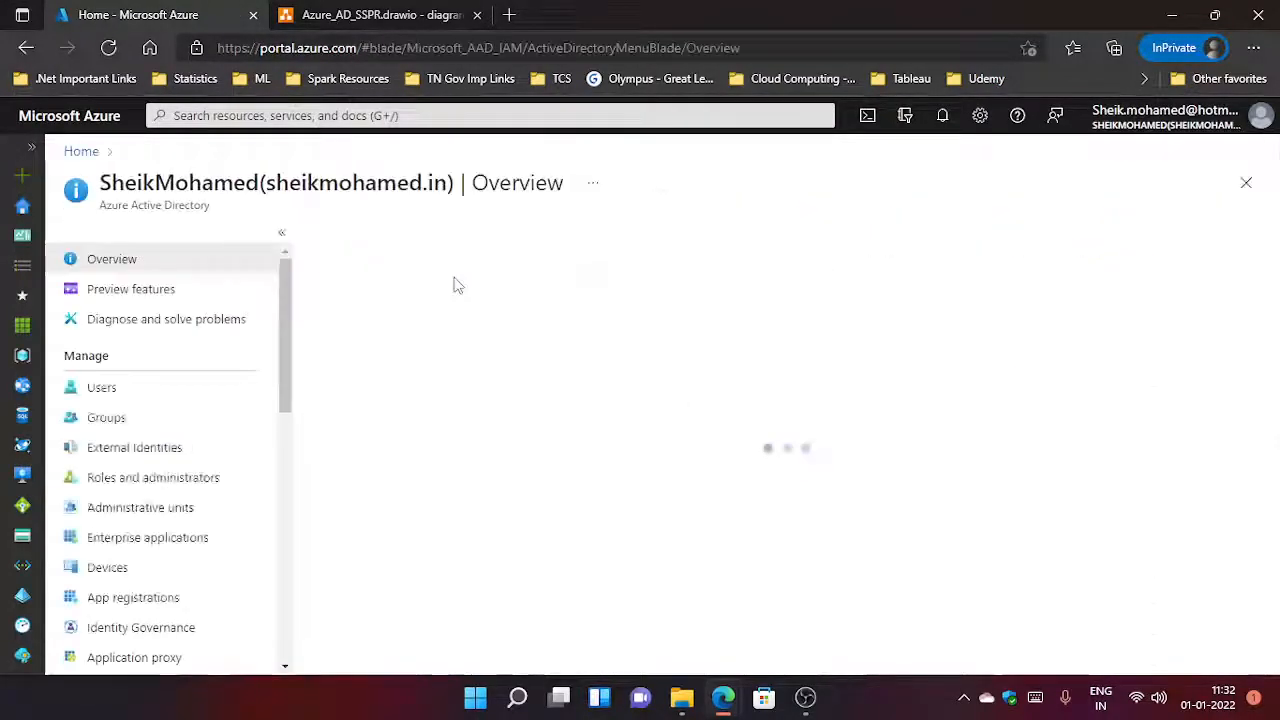
{"action": "scroll", "coordinate": [155, 400], "scroll_direction": "down", "scroll_amount": 2}
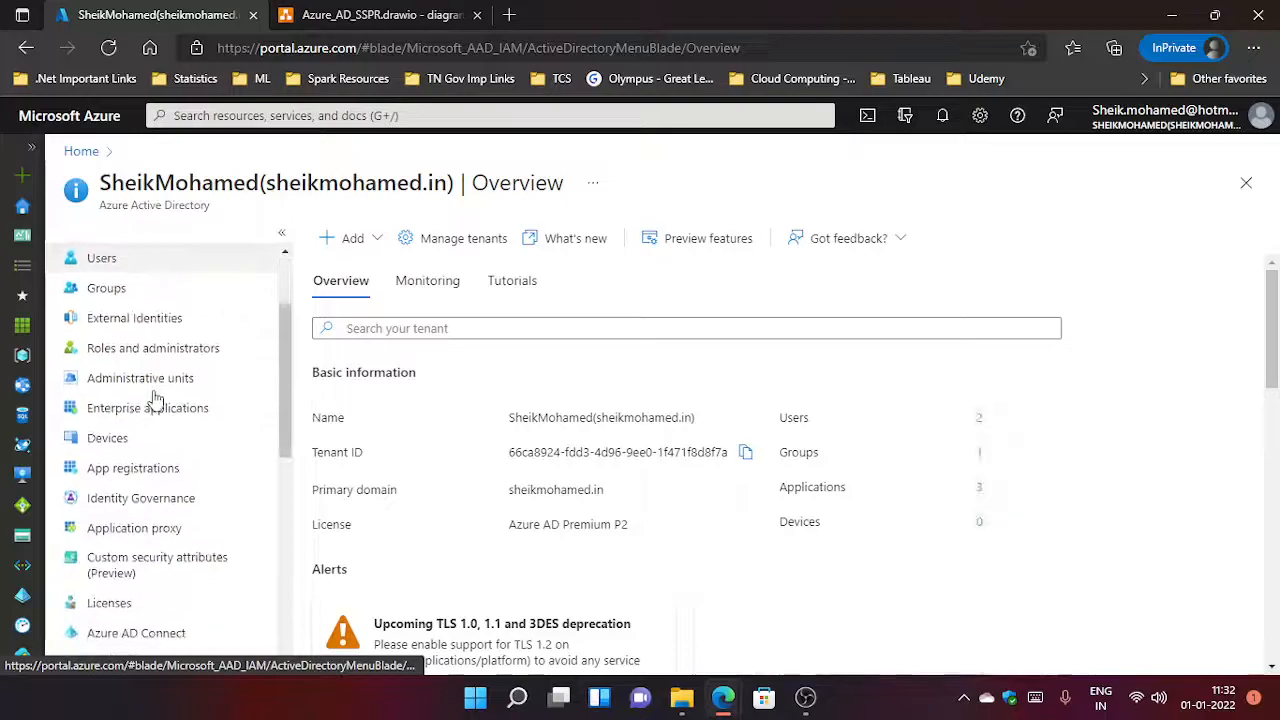
{"action": "scroll", "coordinate": [140, 345], "scroll_direction": "up", "scroll_amount": 1}
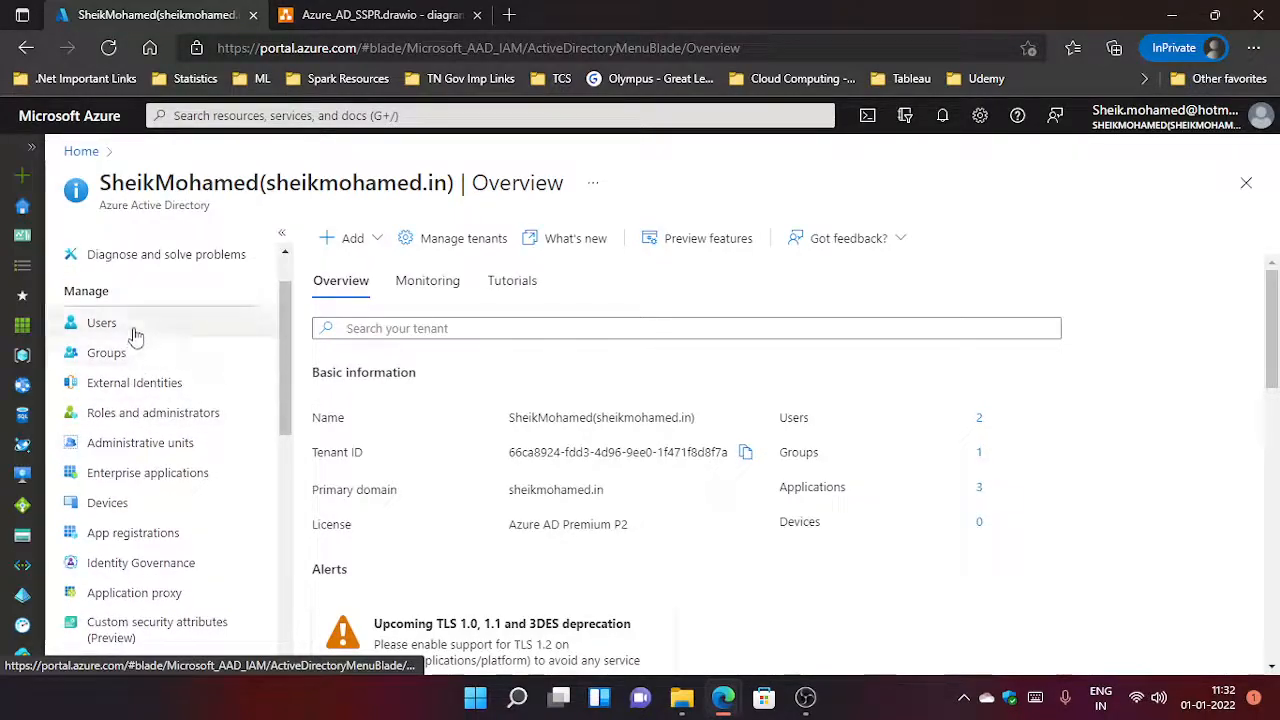
{"action": "left_click", "coordinate": [135, 336]}
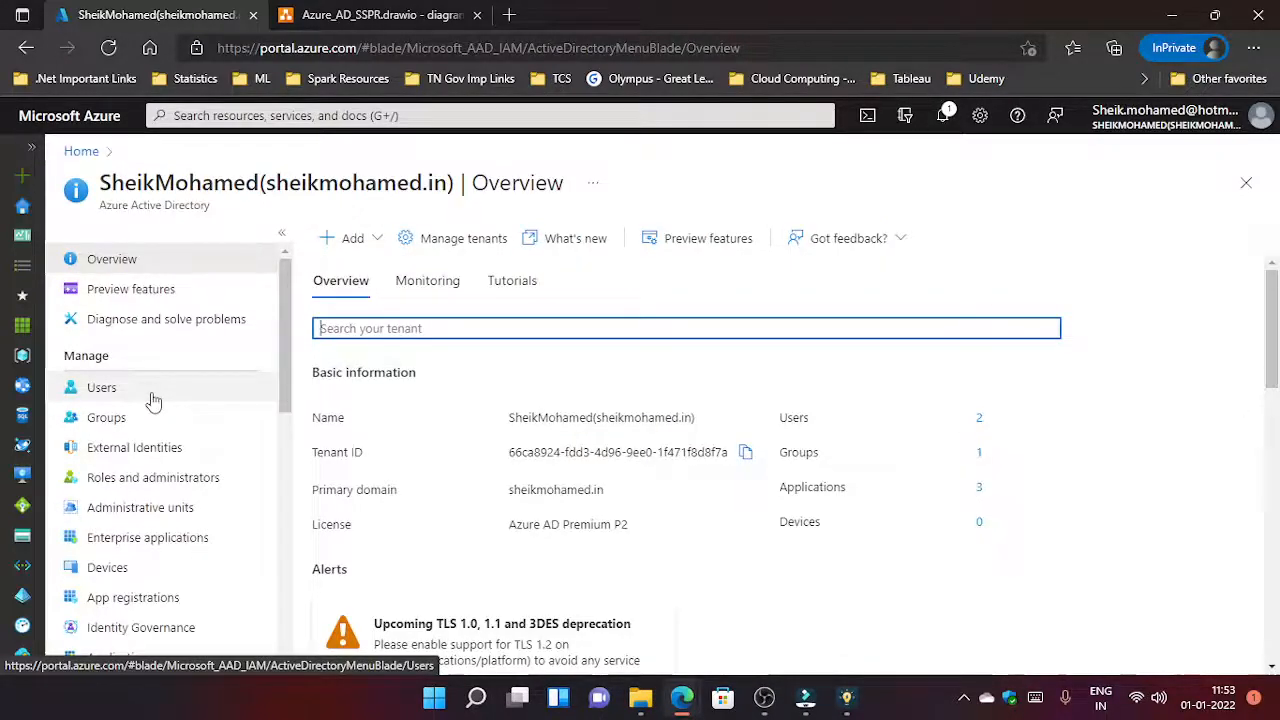
Step: Open the test user's profile from the directory's user list and show the roles assigned to that user
{"action": "left_click", "coordinate": [153, 401]}
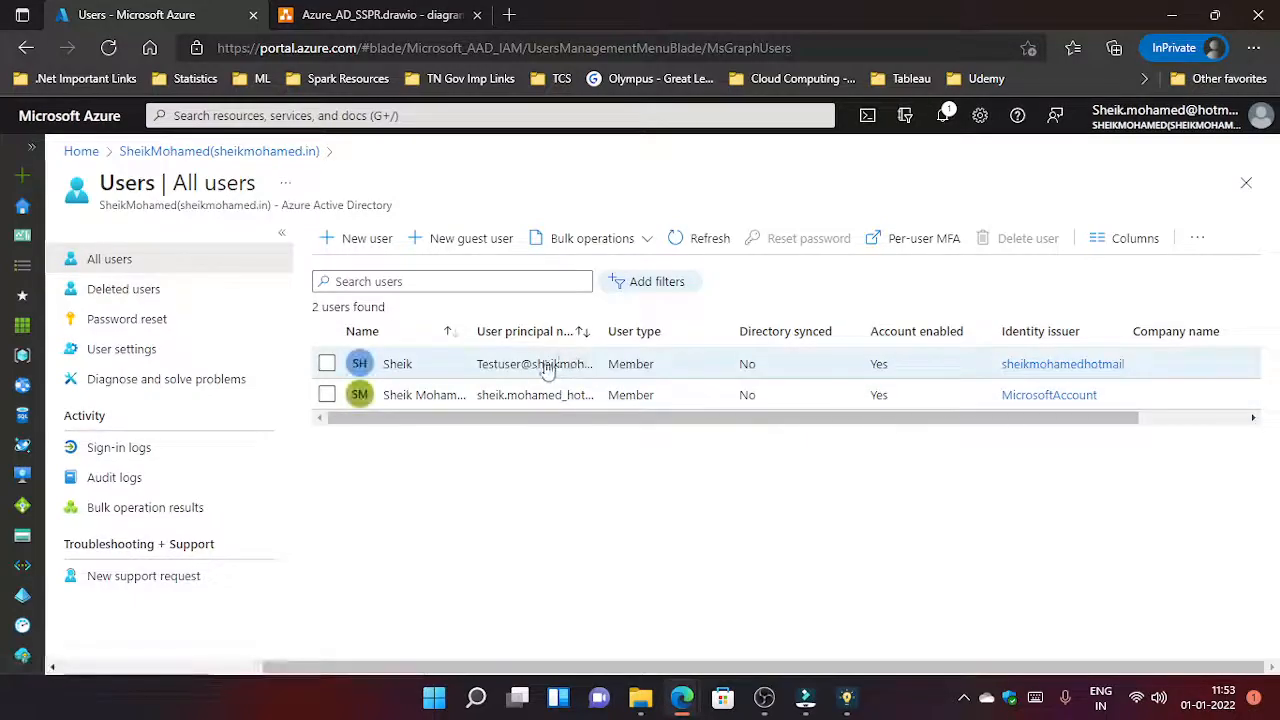
{"action": "left_click", "coordinate": [548, 366]}
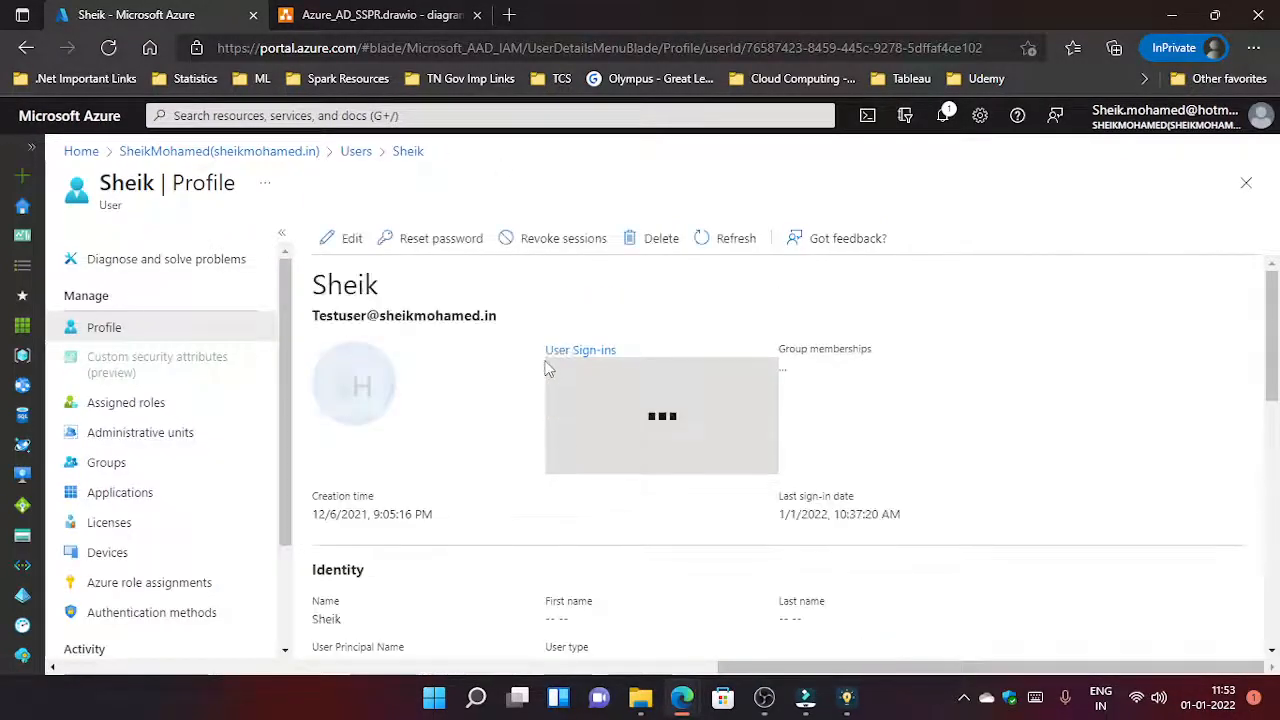
{"action": "left_click", "coordinate": [170, 402]}
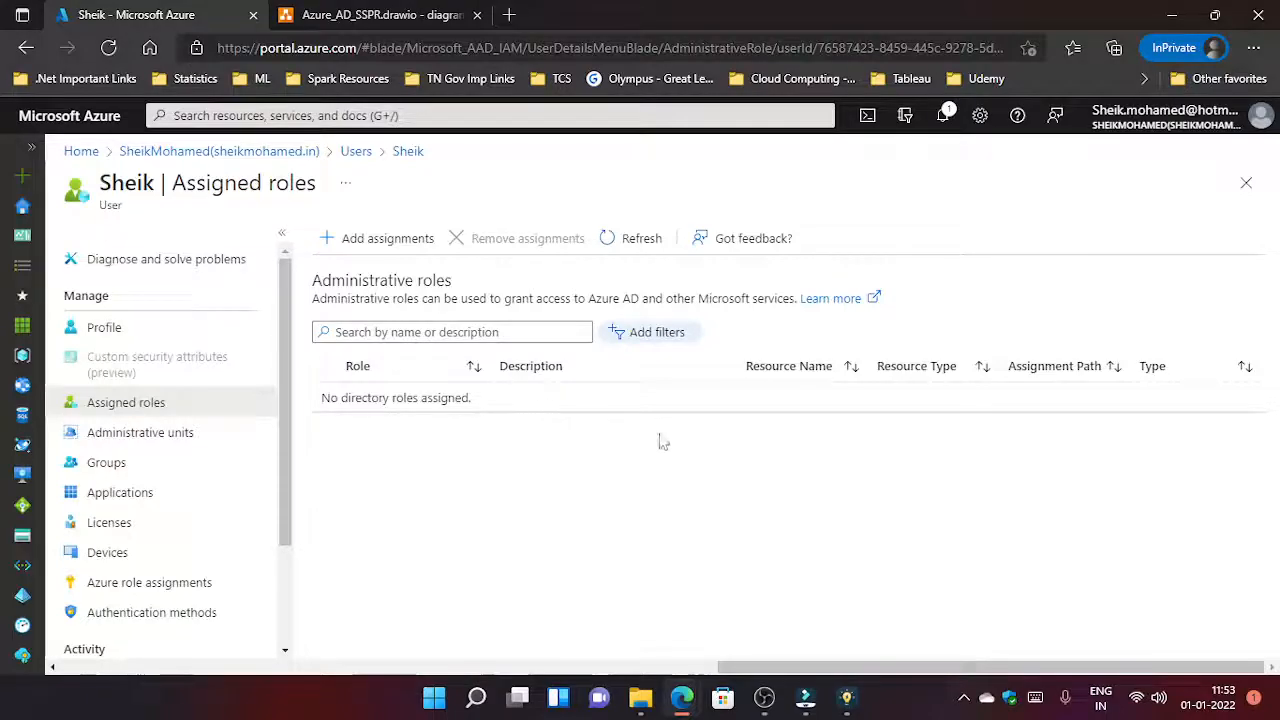
Step: Assign the User administrator directory role to the test user and refresh the list of administrative roles
{"action": "left_click", "coordinate": [389, 240]}
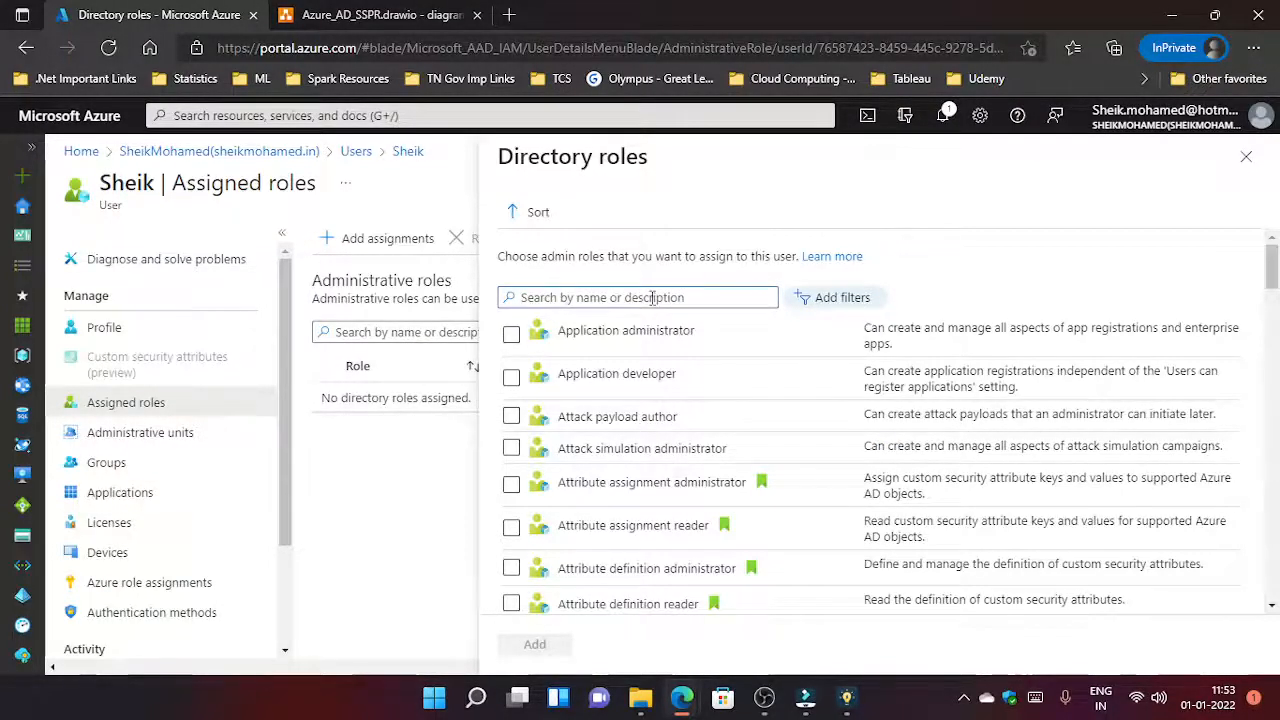
{"action": "left_click", "coordinate": [653, 298]}
{"action": "type", "text": "user adm"}
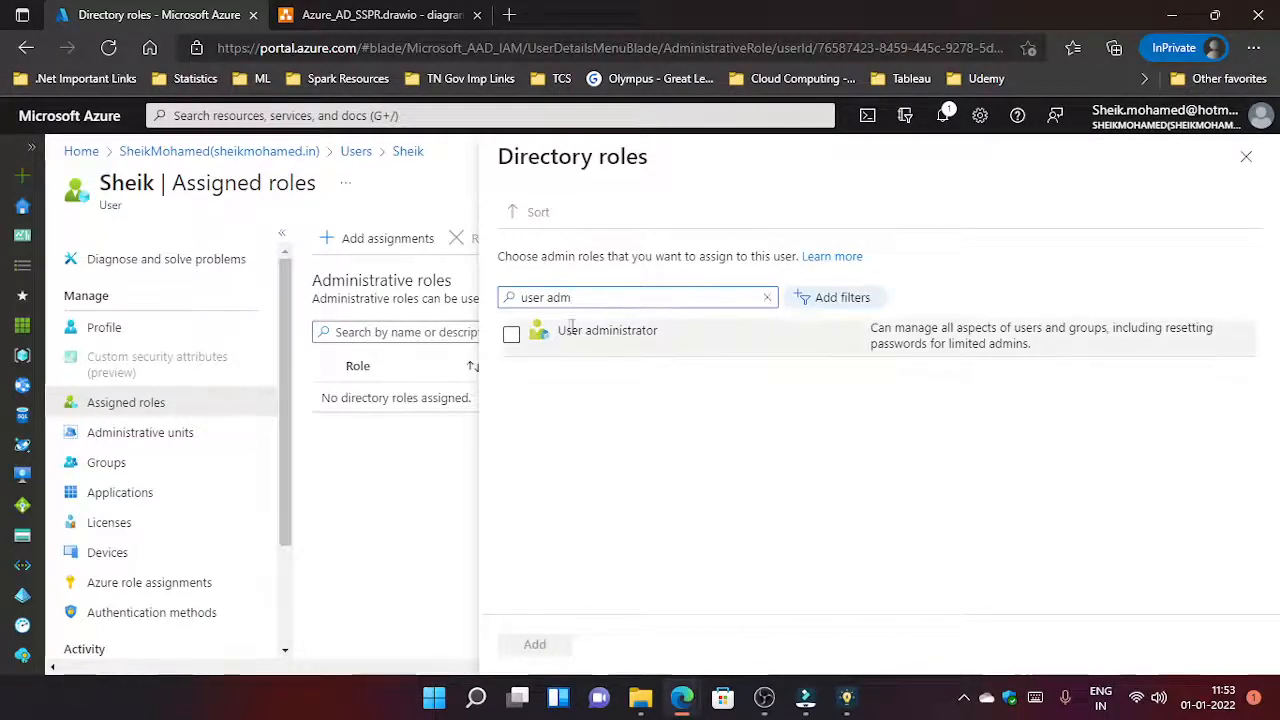
{"action": "left_click", "coordinate": [511, 334]}
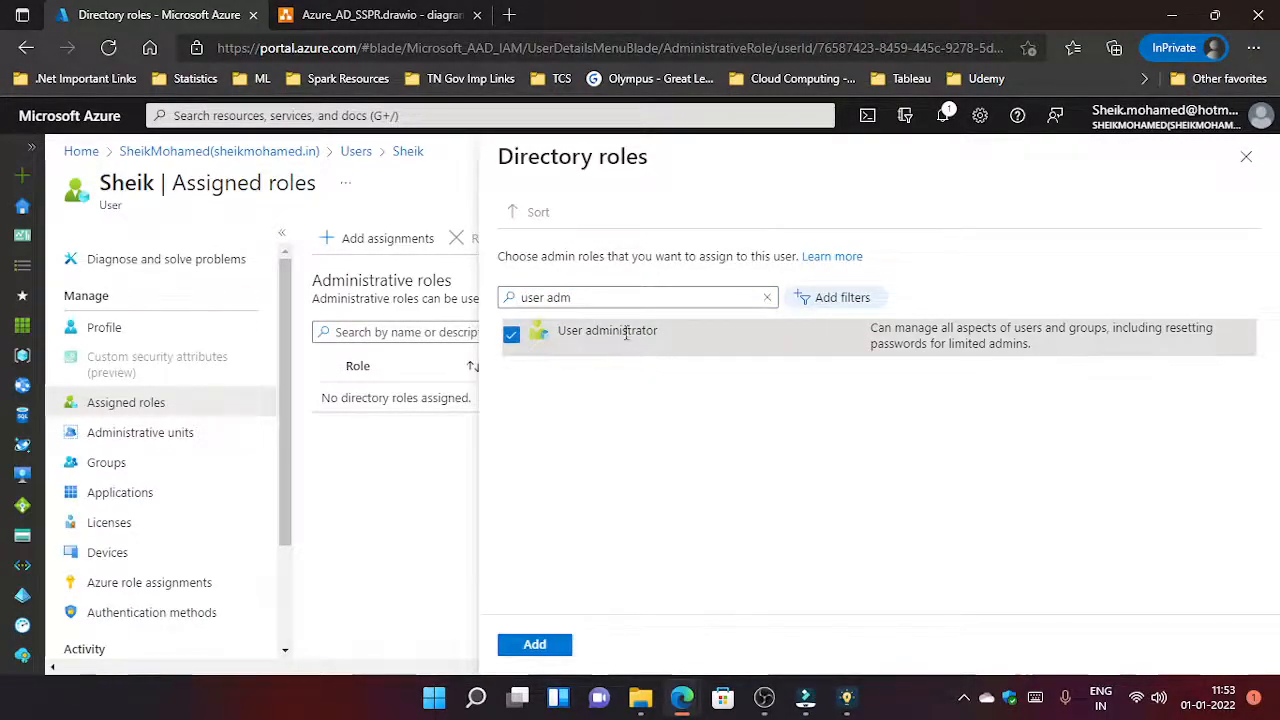
{"action": "left_click", "coordinate": [541, 648]}
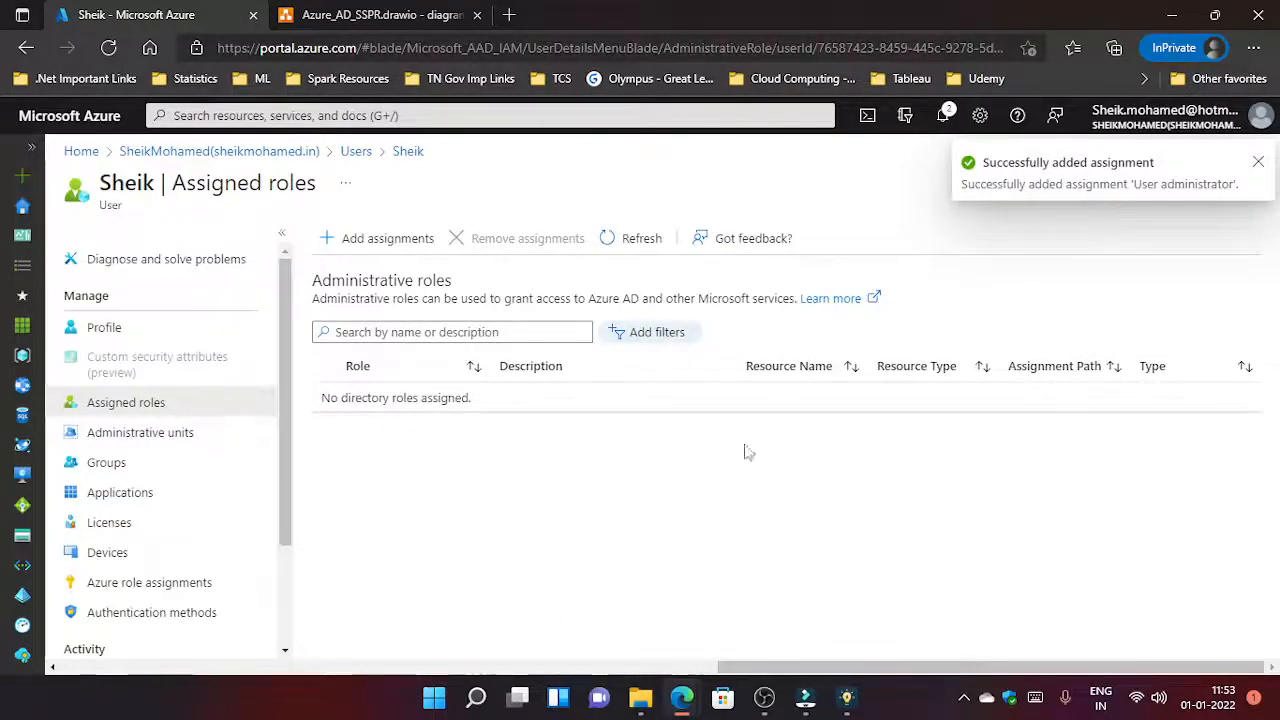
{"action": "left_click", "coordinate": [1258, 162]}
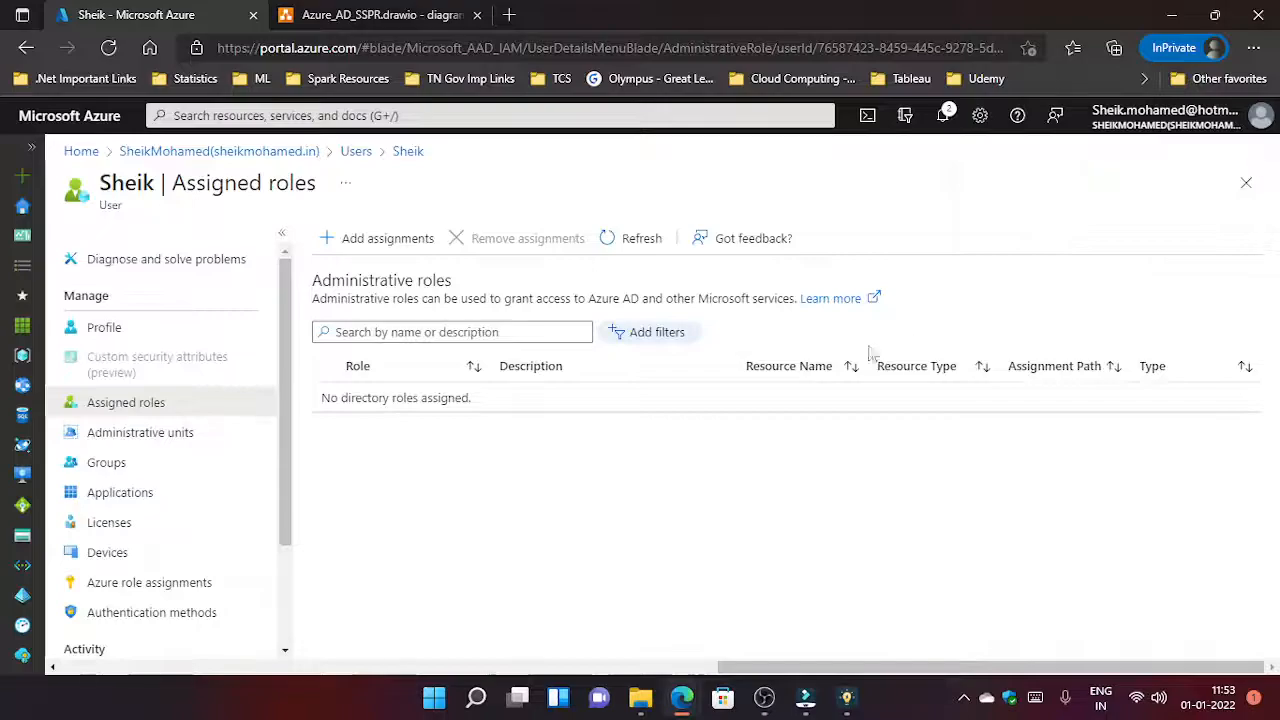
{"action": "left_click", "coordinate": [620, 242]}
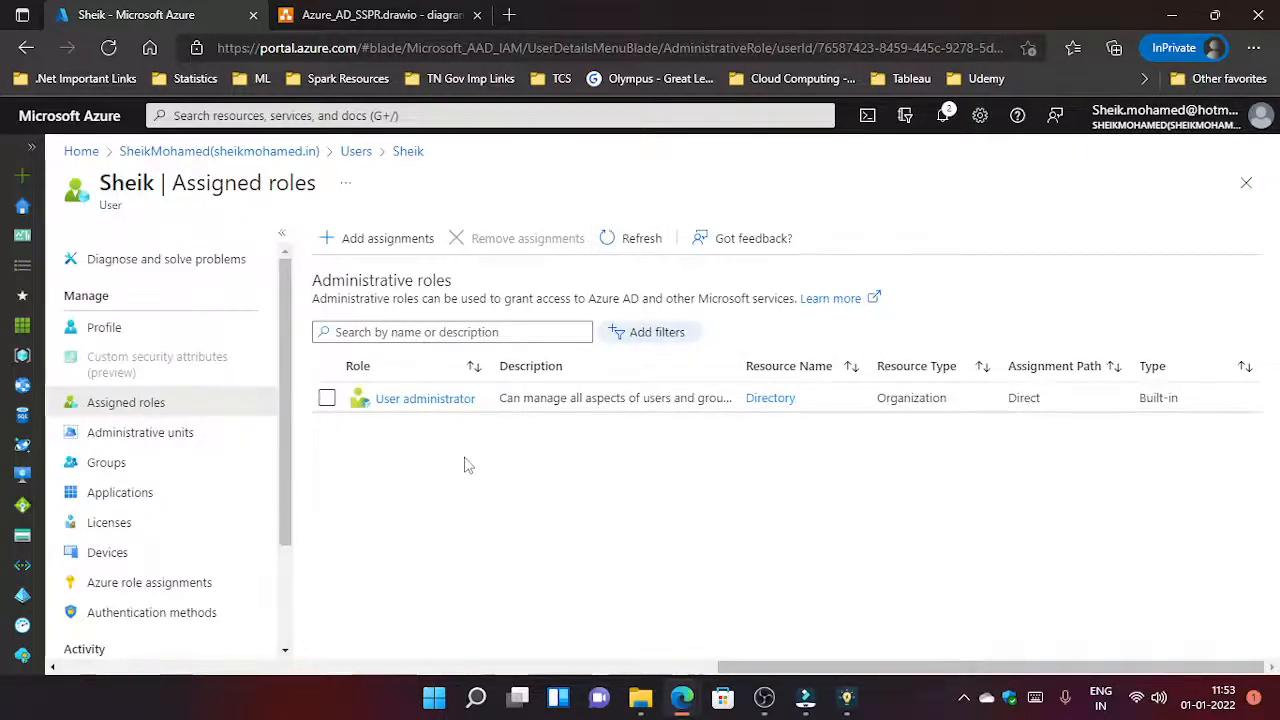
Step: Switch to the test user account and open its password recovery page from the sign-in prompt
{"action": "left_click", "coordinate": [1204, 130]}
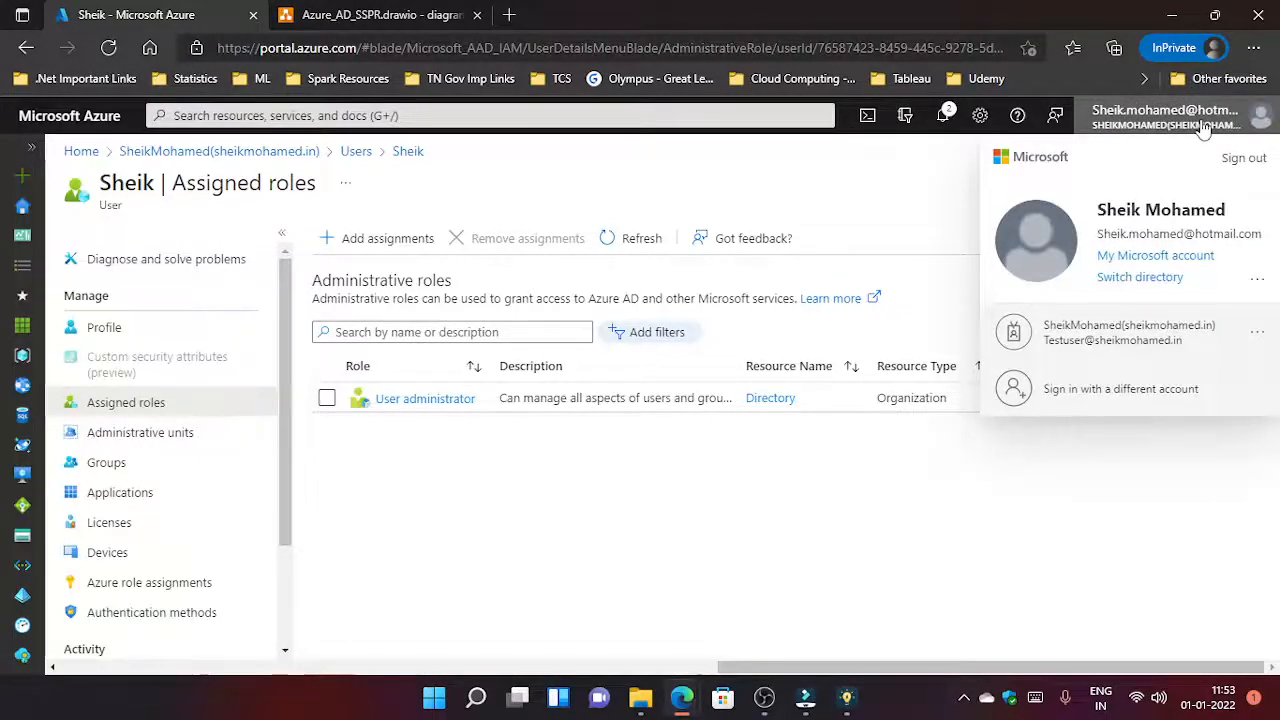
{"action": "left_click", "coordinate": [1117, 336]}
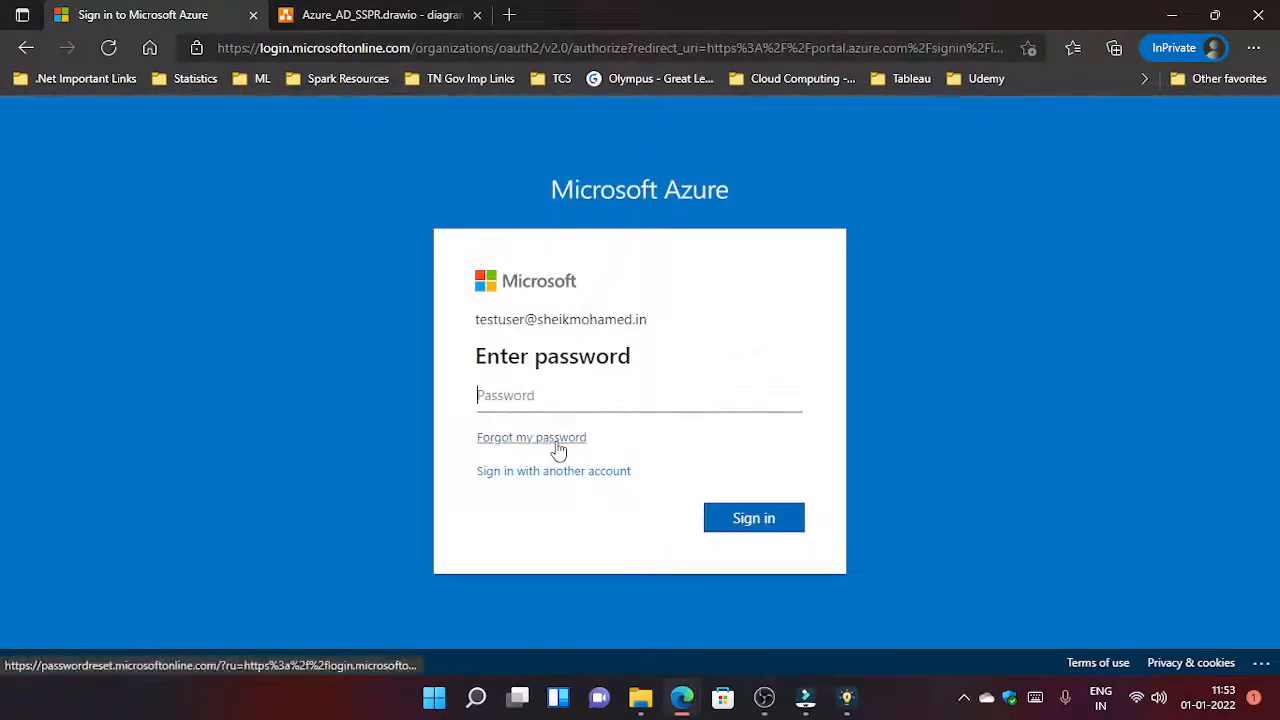
{"action": "left_click", "coordinate": [557, 446]}
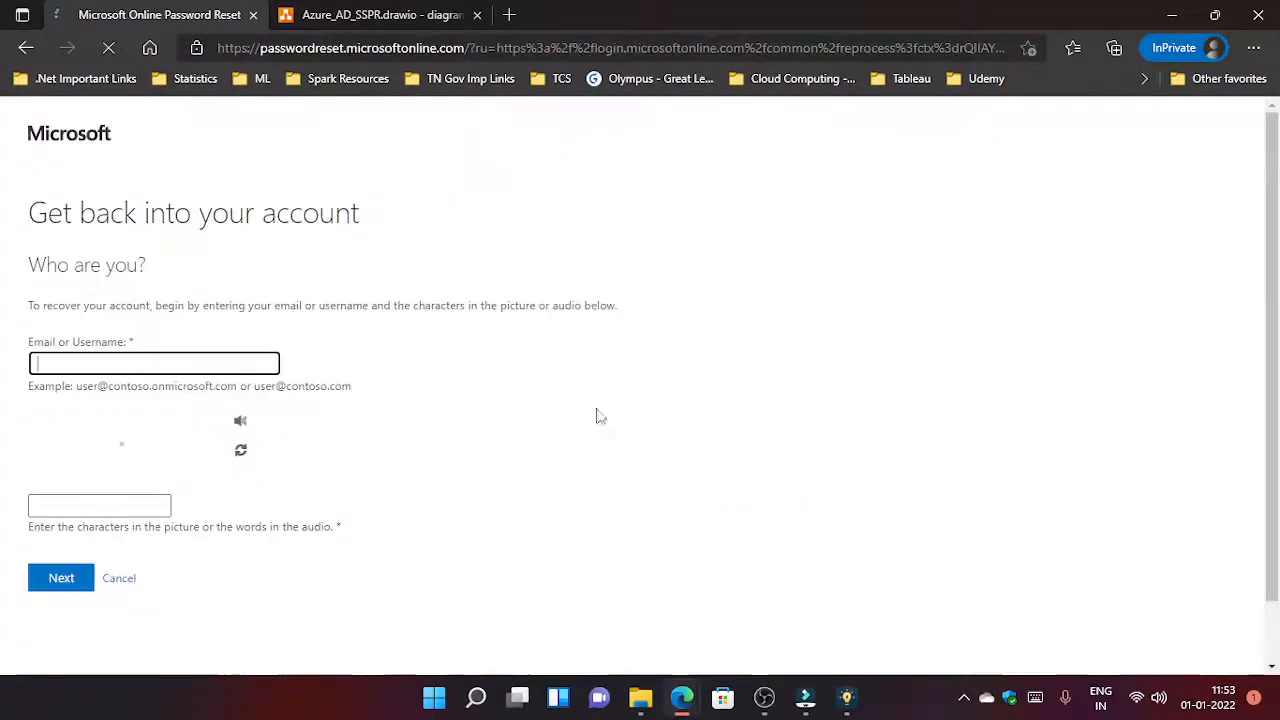
Step: Enter the captcha characters from the picture and submit the test user's account recovery request
{"action": "left_click", "coordinate": [72, 505]}
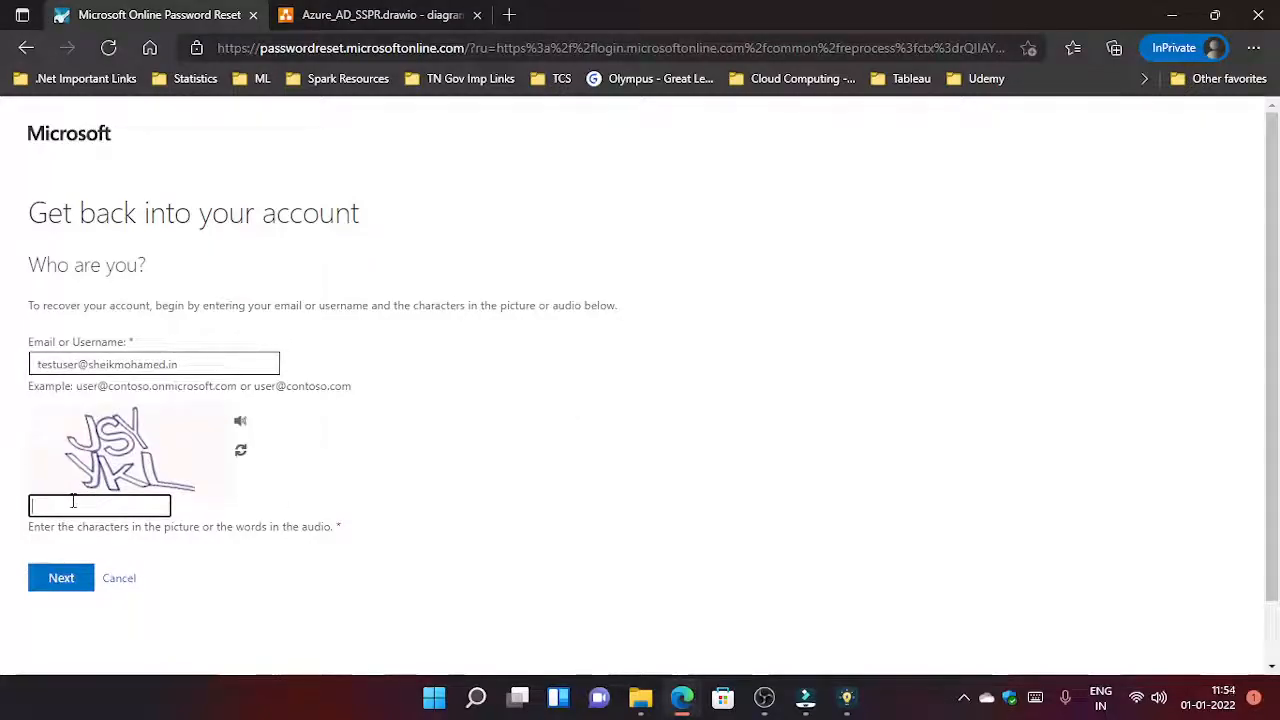
{"action": "type", "text": "JSYyKL"}
{"action": "key", "text": "BackSpace"}
{"action": "type", "text": "kL"}
{"action": "left_click", "coordinate": [47, 579]}
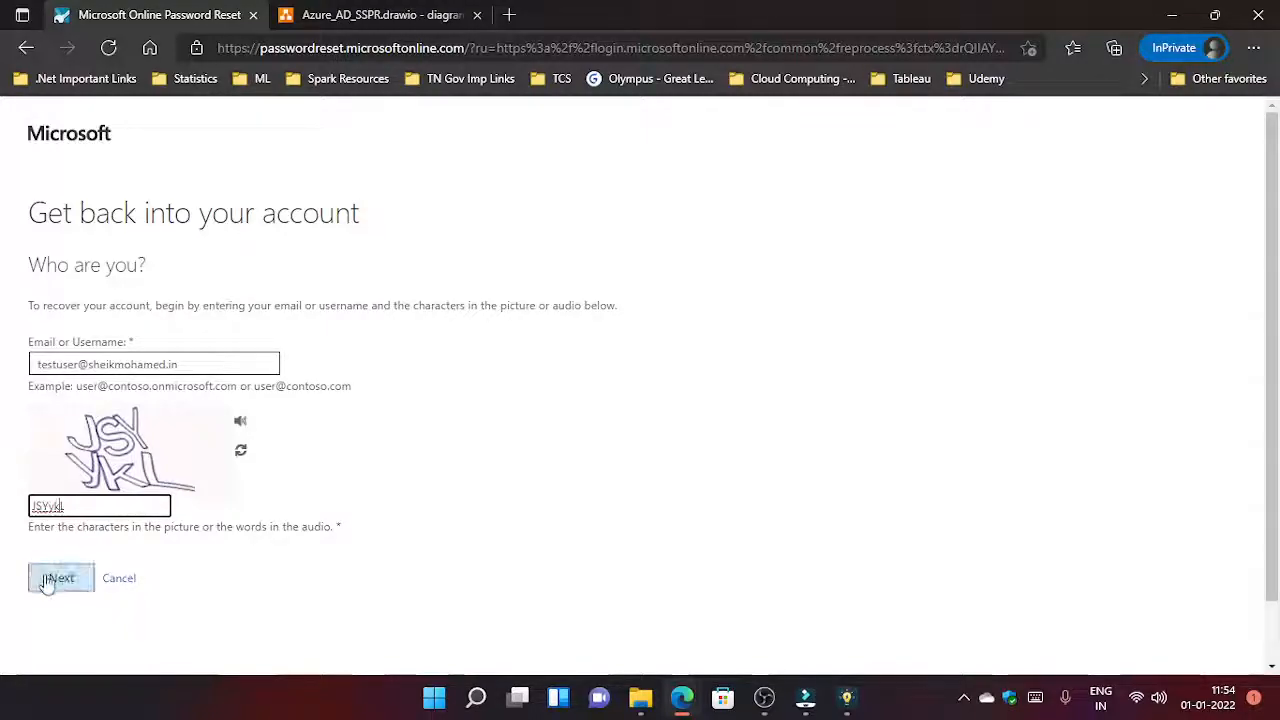